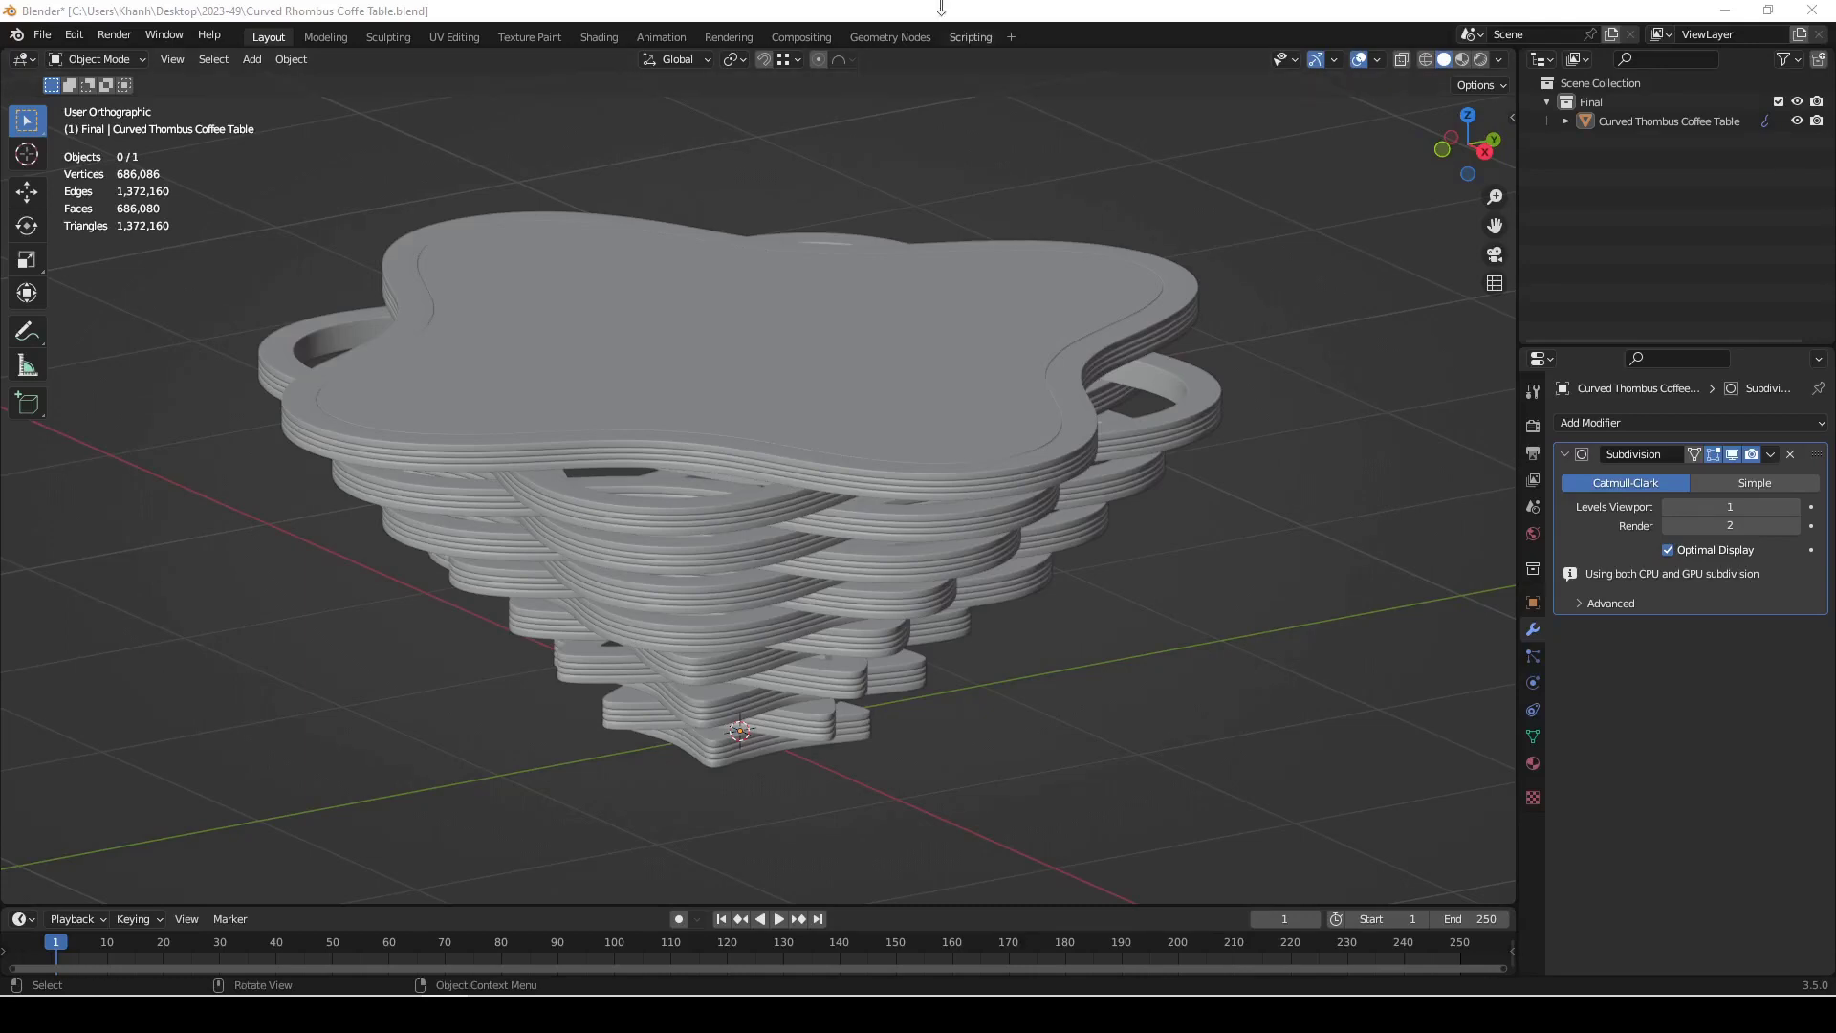
Enable Cavity shading in the solid viewport and orbit to look up at the table's underside.
left_click(1498, 58)
left_click(1390, 489)
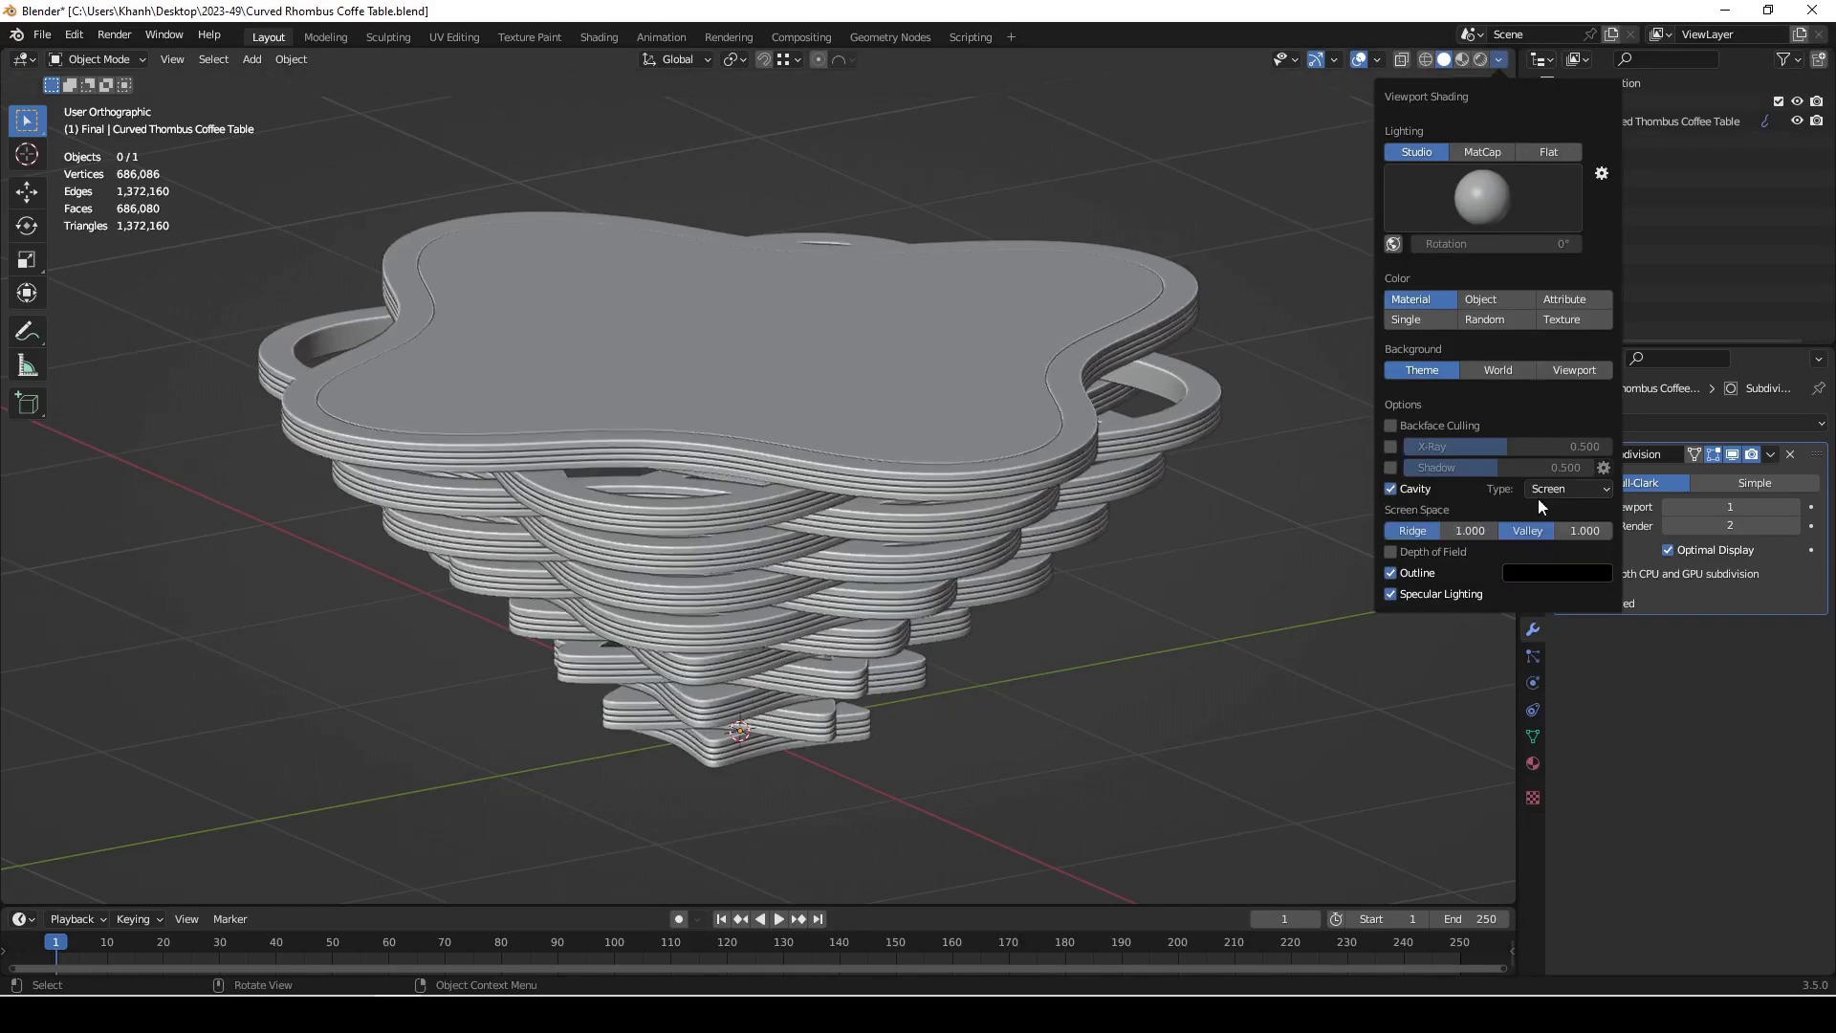
left_click(1538, 493)
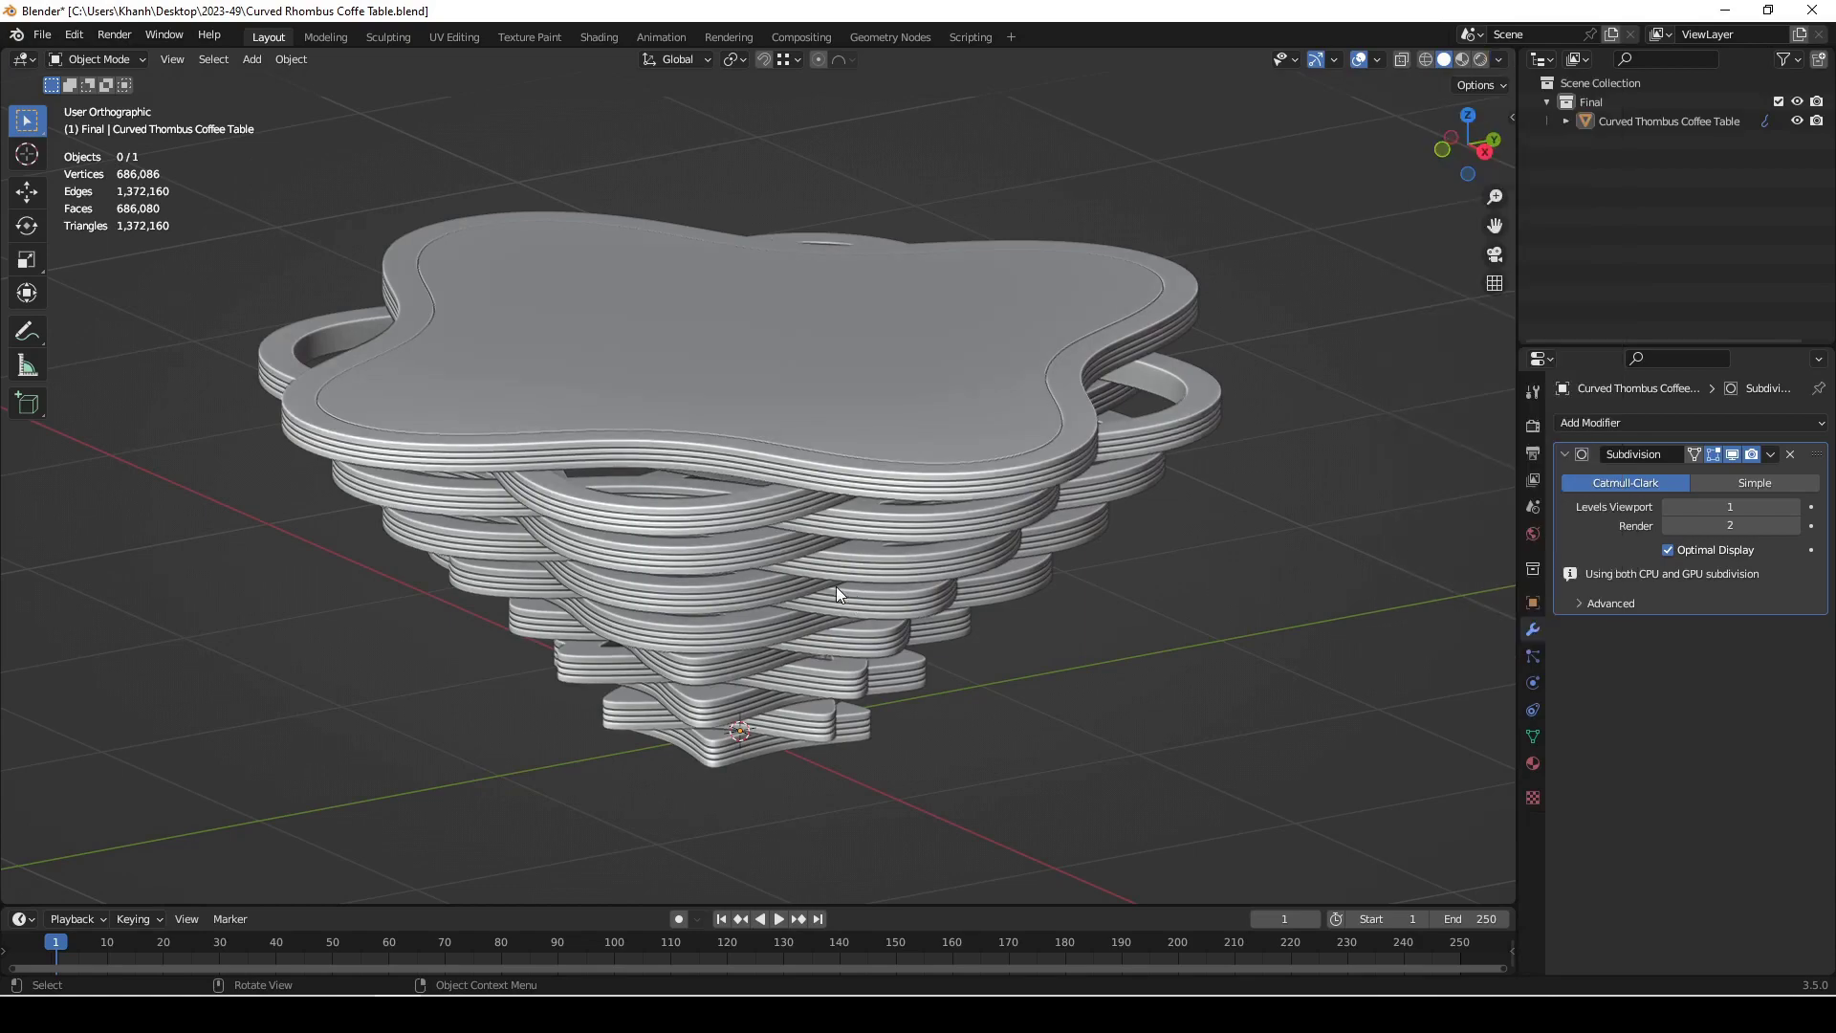
mouse_move(837, 587)
middle_mouse_down()
mouse_move(894, 440)
mouse_move(1155, 613)
mouse_move(957, 639)
mouse_move(891, 675)
mouse_move(780, 581)
mouse_move(799, 456)
middle_mouse_up()
Zoom and orbit to a low-angle view of the whole stacked table.
scroll(911, 405, "up", 5)
scroll(911, 406, "up", 3)
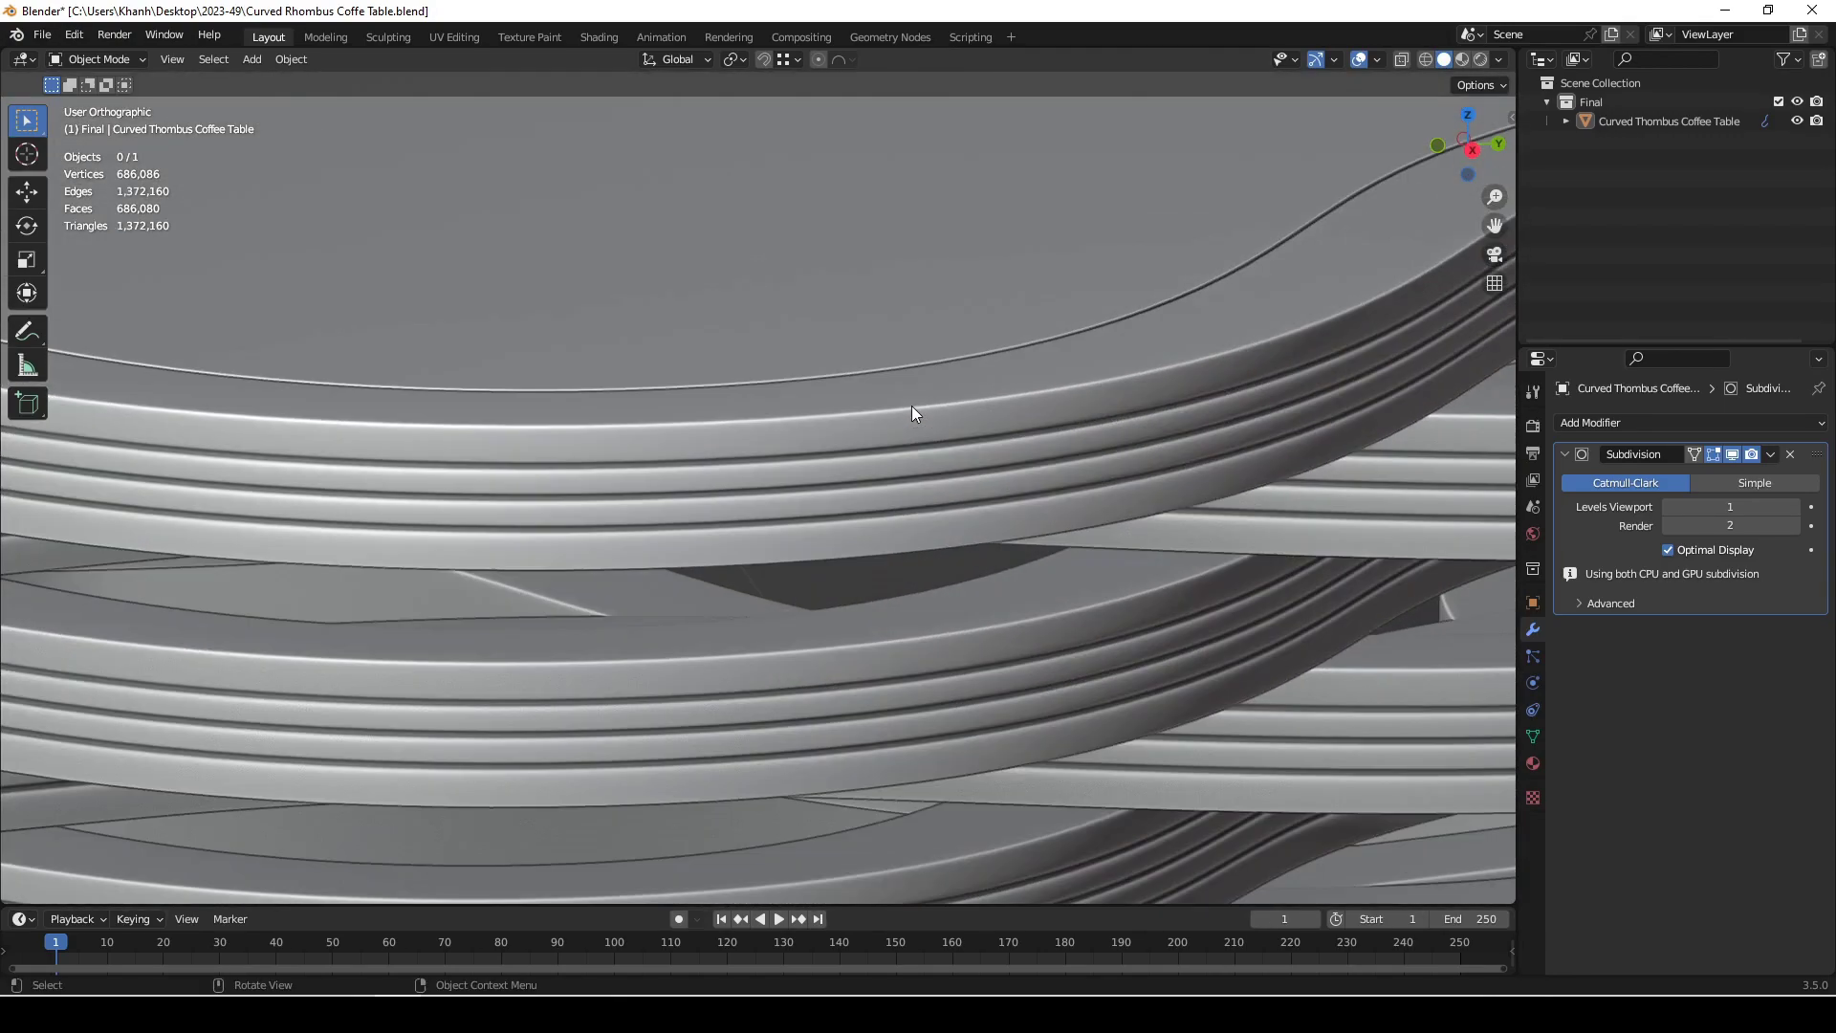
scroll(912, 405, "down", 5)
scroll(914, 417, "down", 4)
mouse_move(940, 428)
middle_mouse_down()
mouse_move(1000, 387)
mouse_move(985, 471)
mouse_move(1015, 506)
mouse_move(972, 518)
mouse_move(907, 453)
mouse_move(1090, 335)
mouse_move(1173, 339)
mouse_move(1388, 378)
mouse_move(1397, 472)
mouse_move(1293, 588)
mouse_move(1084, 533)
mouse_move(568, 483)
mouse_move(453, 395)
mouse_move(403, 541)
mouse_move(720, 555)
mouse_move(814, 619)
mouse_move(818, 647)
mouse_move(646, 459)
mouse_move(817, 443)
middle_mouse_up()
scroll(984, 472, "down", 2)
scroll(1030, 498, "up", 3)
Switch to Material Preview shading and orbit from the glass top round to a frontal view.
key("z")
left_click(802, 552)
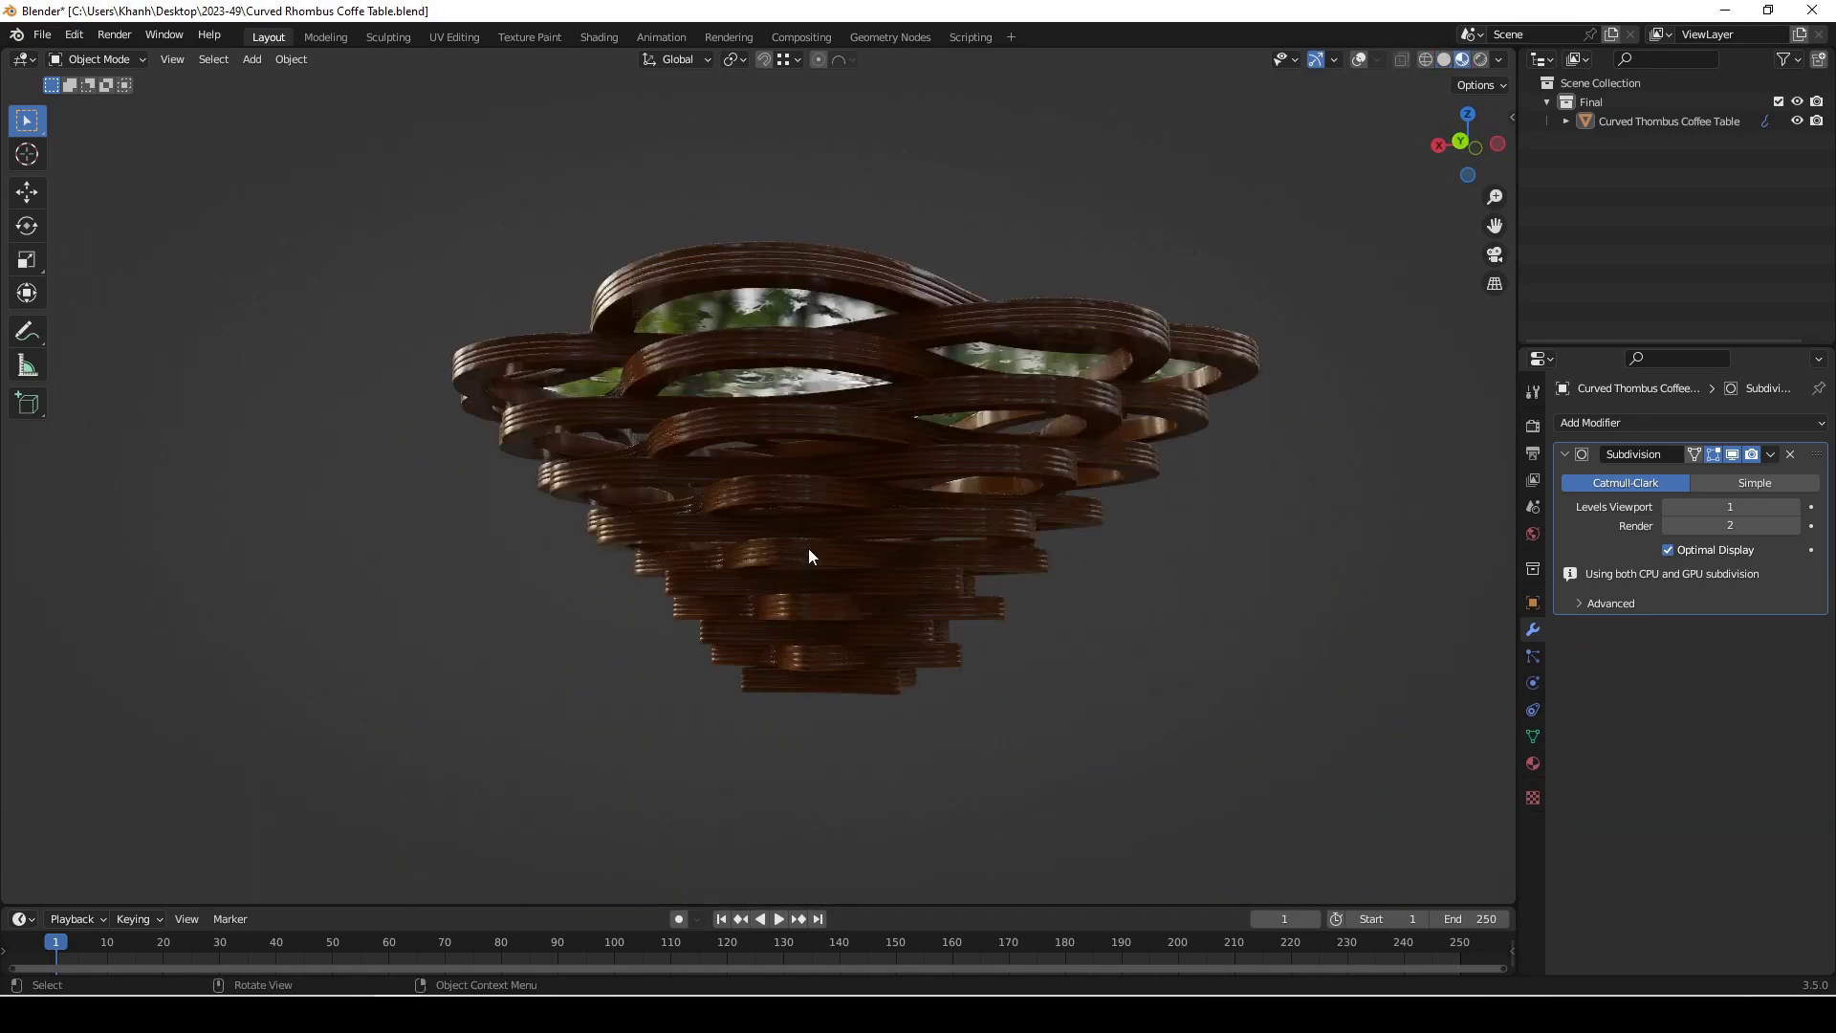
mouse_move(809, 556)
middle_mouse_down()
mouse_move(836, 626)
mouse_move(879, 656)
middle_mouse_up()
scroll(963, 478, "up", 5)
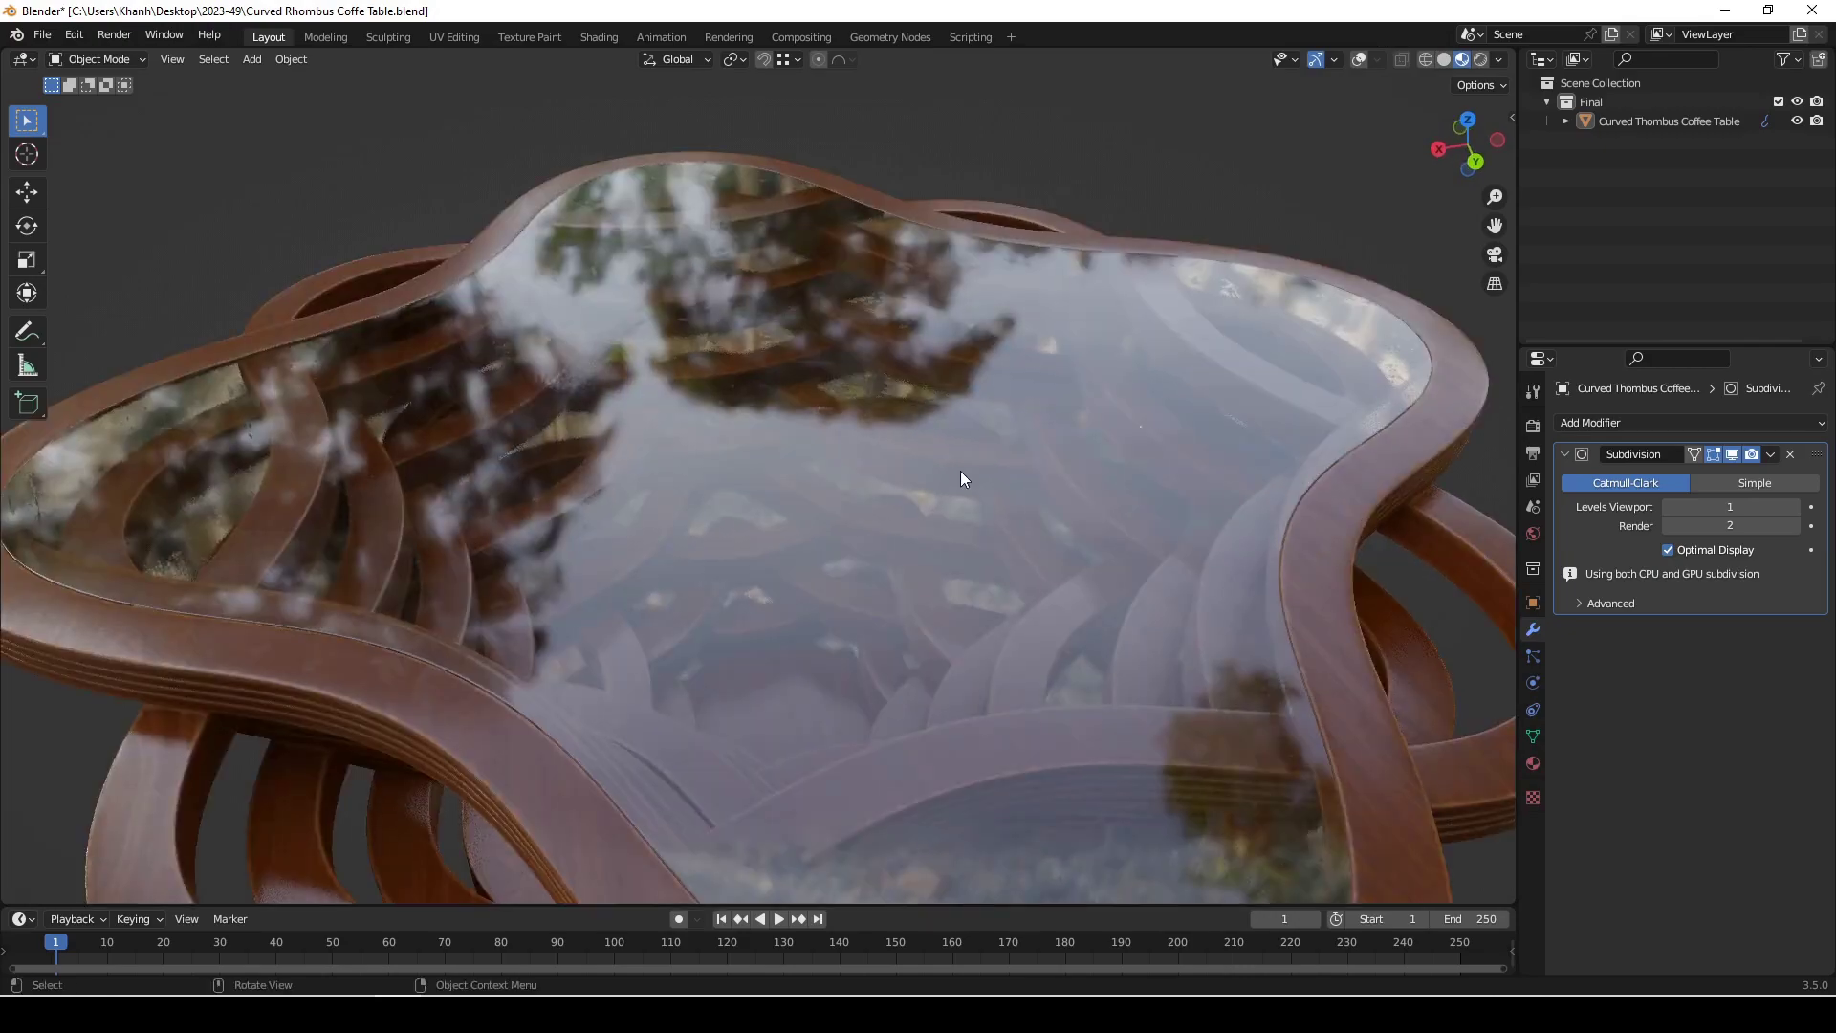
mouse_move(961, 472)
middle_mouse_down()
mouse_move(683, 448)
mouse_move(734, 433)
mouse_move(615, 461)
mouse_move(756, 466)
mouse_move(794, 445)
mouse_move(1029, 422)
mouse_move(1160, 471)
mouse_move(989, 483)
mouse_move(972, 517)
mouse_move(745, 478)
mouse_move(901, 394)
mouse_move(743, 378)
mouse_move(637, 396)
mouse_move(641, 473)
mouse_move(672, 429)
mouse_move(893, 431)
mouse_move(713, 546)
mouse_move(724, 389)
mouse_move(761, 304)
mouse_move(960, 248)
mouse_move(970, 301)
mouse_move(742, 343)
mouse_move(687, 383)
mouse_move(372, 336)
mouse_move(810, 380)
mouse_move(722, 475)
mouse_move(839, 526)
mouse_move(842, 550)
middle_mouse_up()
scroll(728, 448, "down", 4)
scroll(645, 481, "up", 3)
scroll(902, 395, "up", 3)
scroll(640, 473, "down", 3)
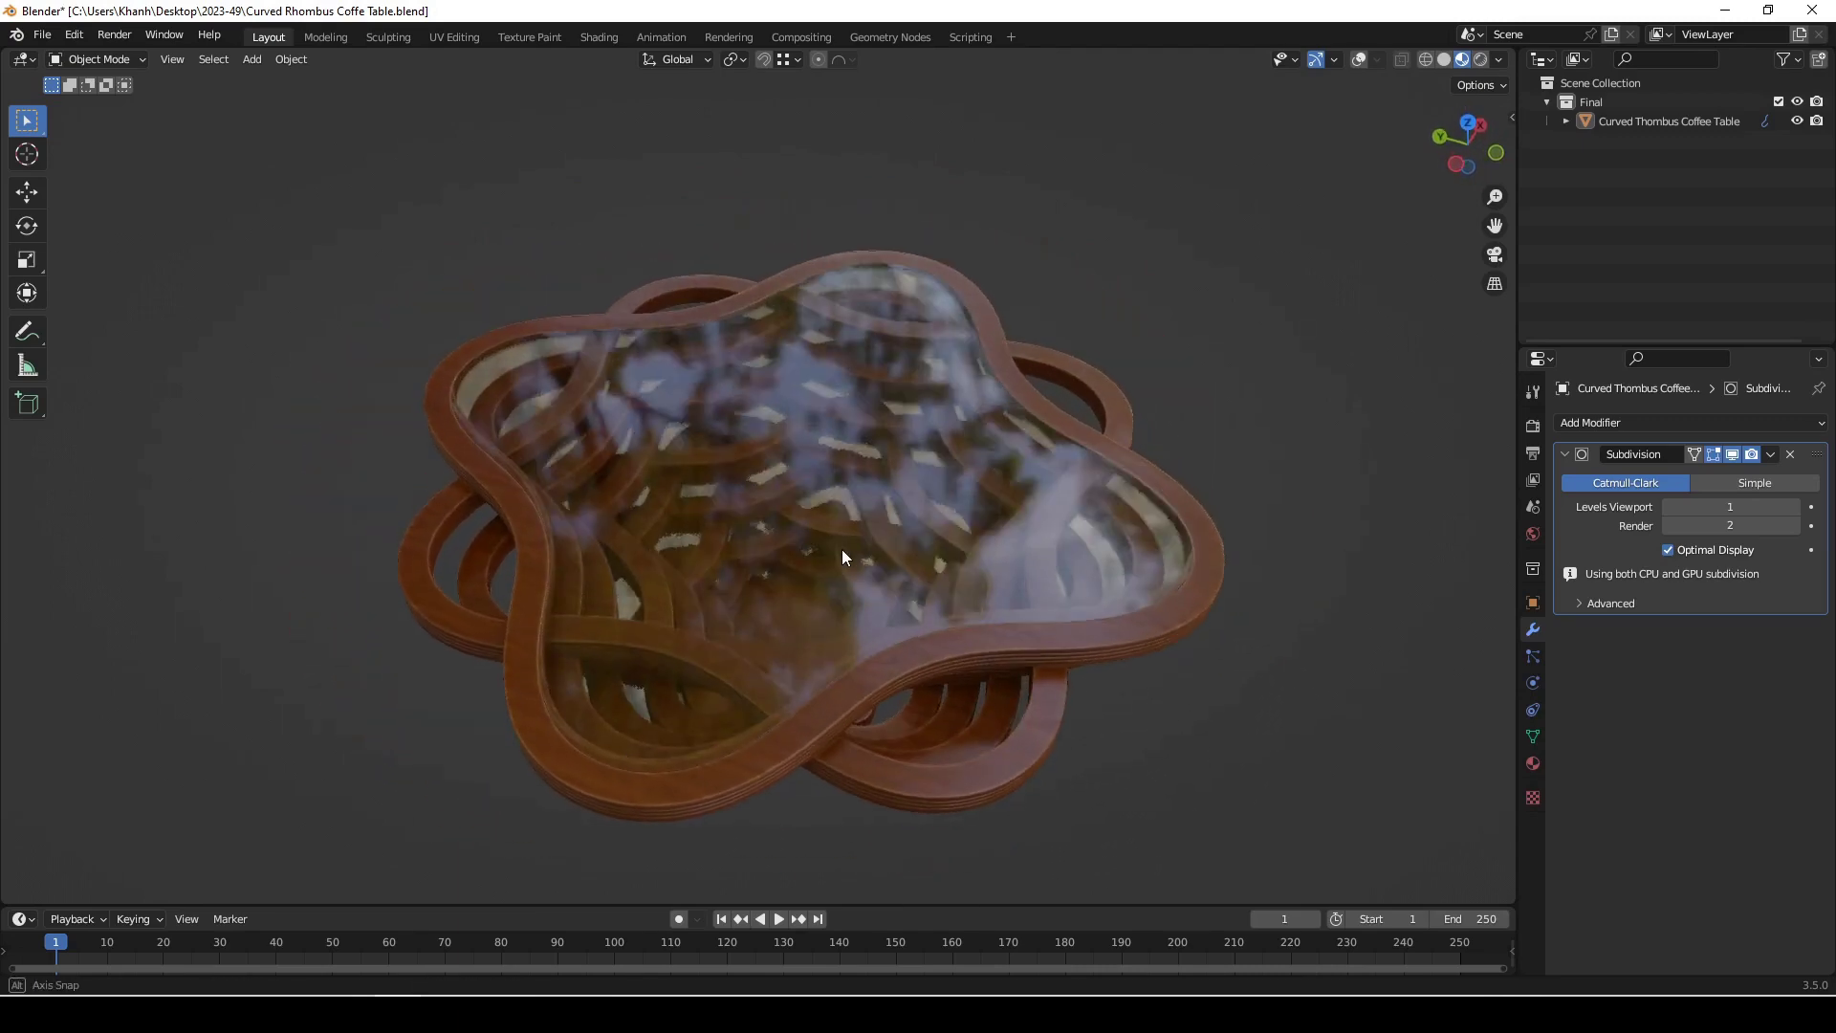
Try the first HDRI, then light the preview with the second, warm indoor HDRI.
left_click(1501, 62)
left_click(1481, 226)
left_click(1170, 293)
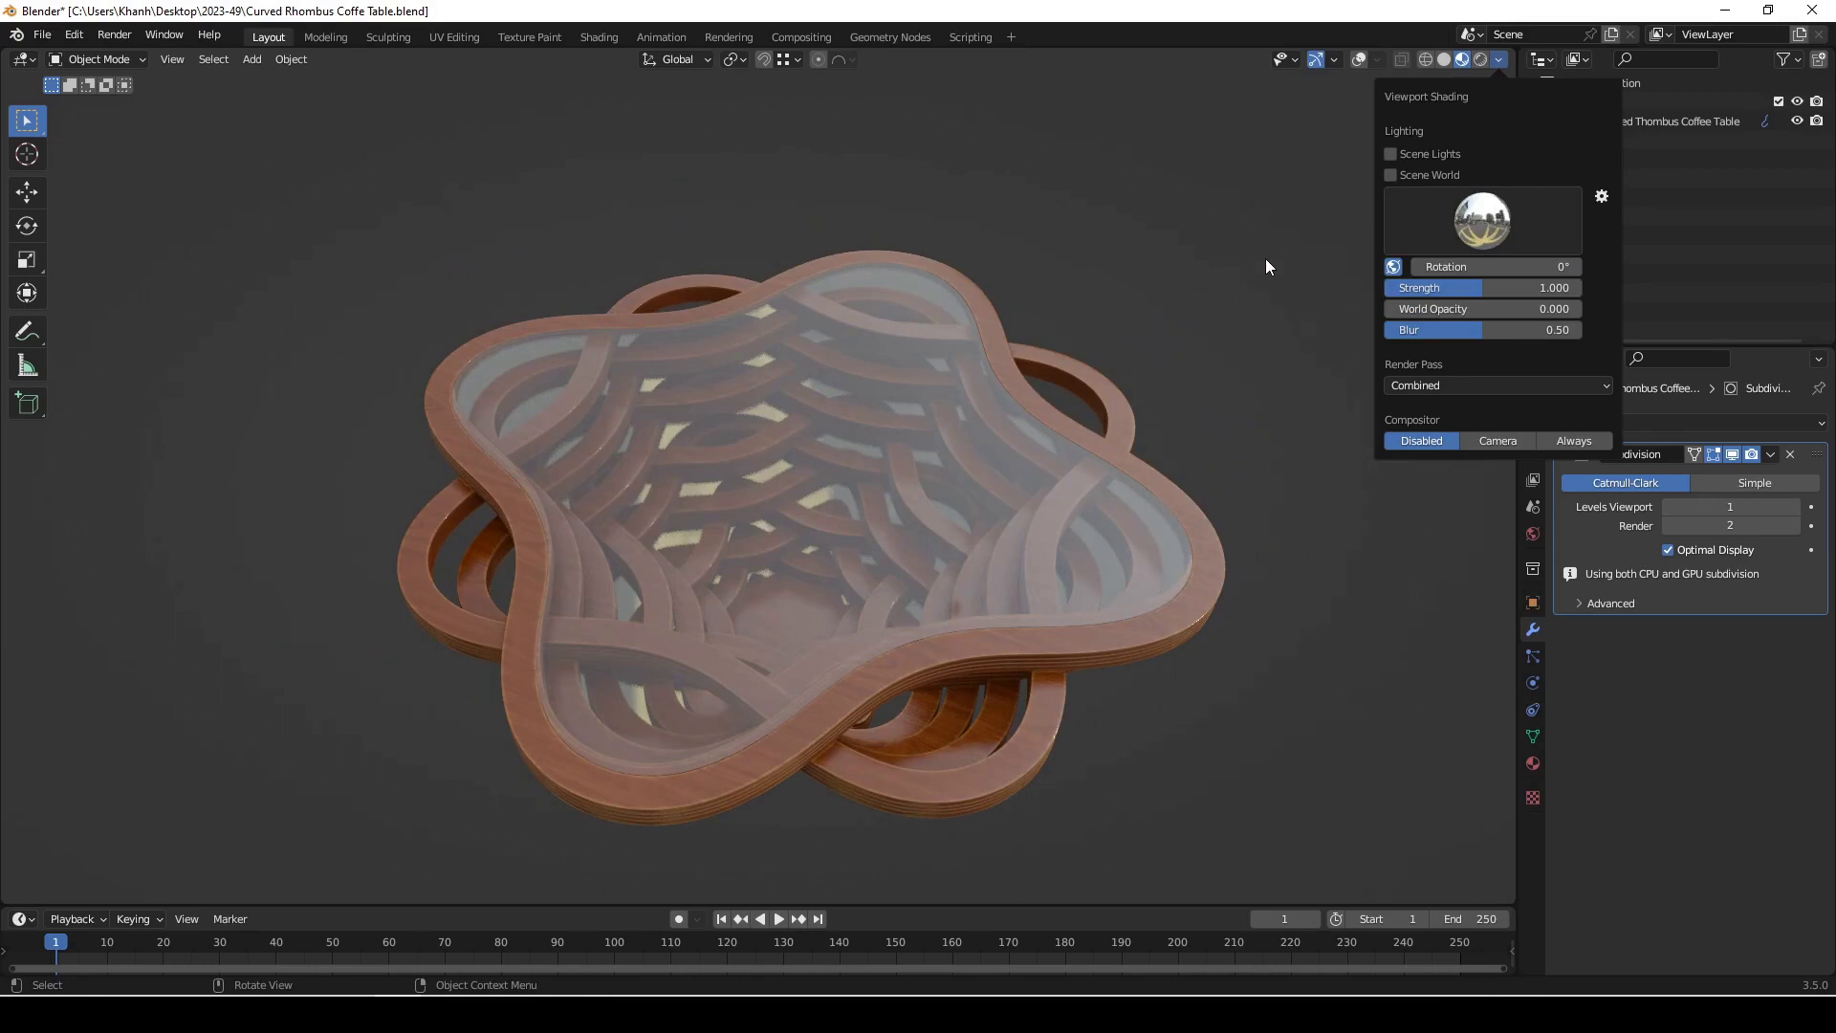
left_click(1482, 222)
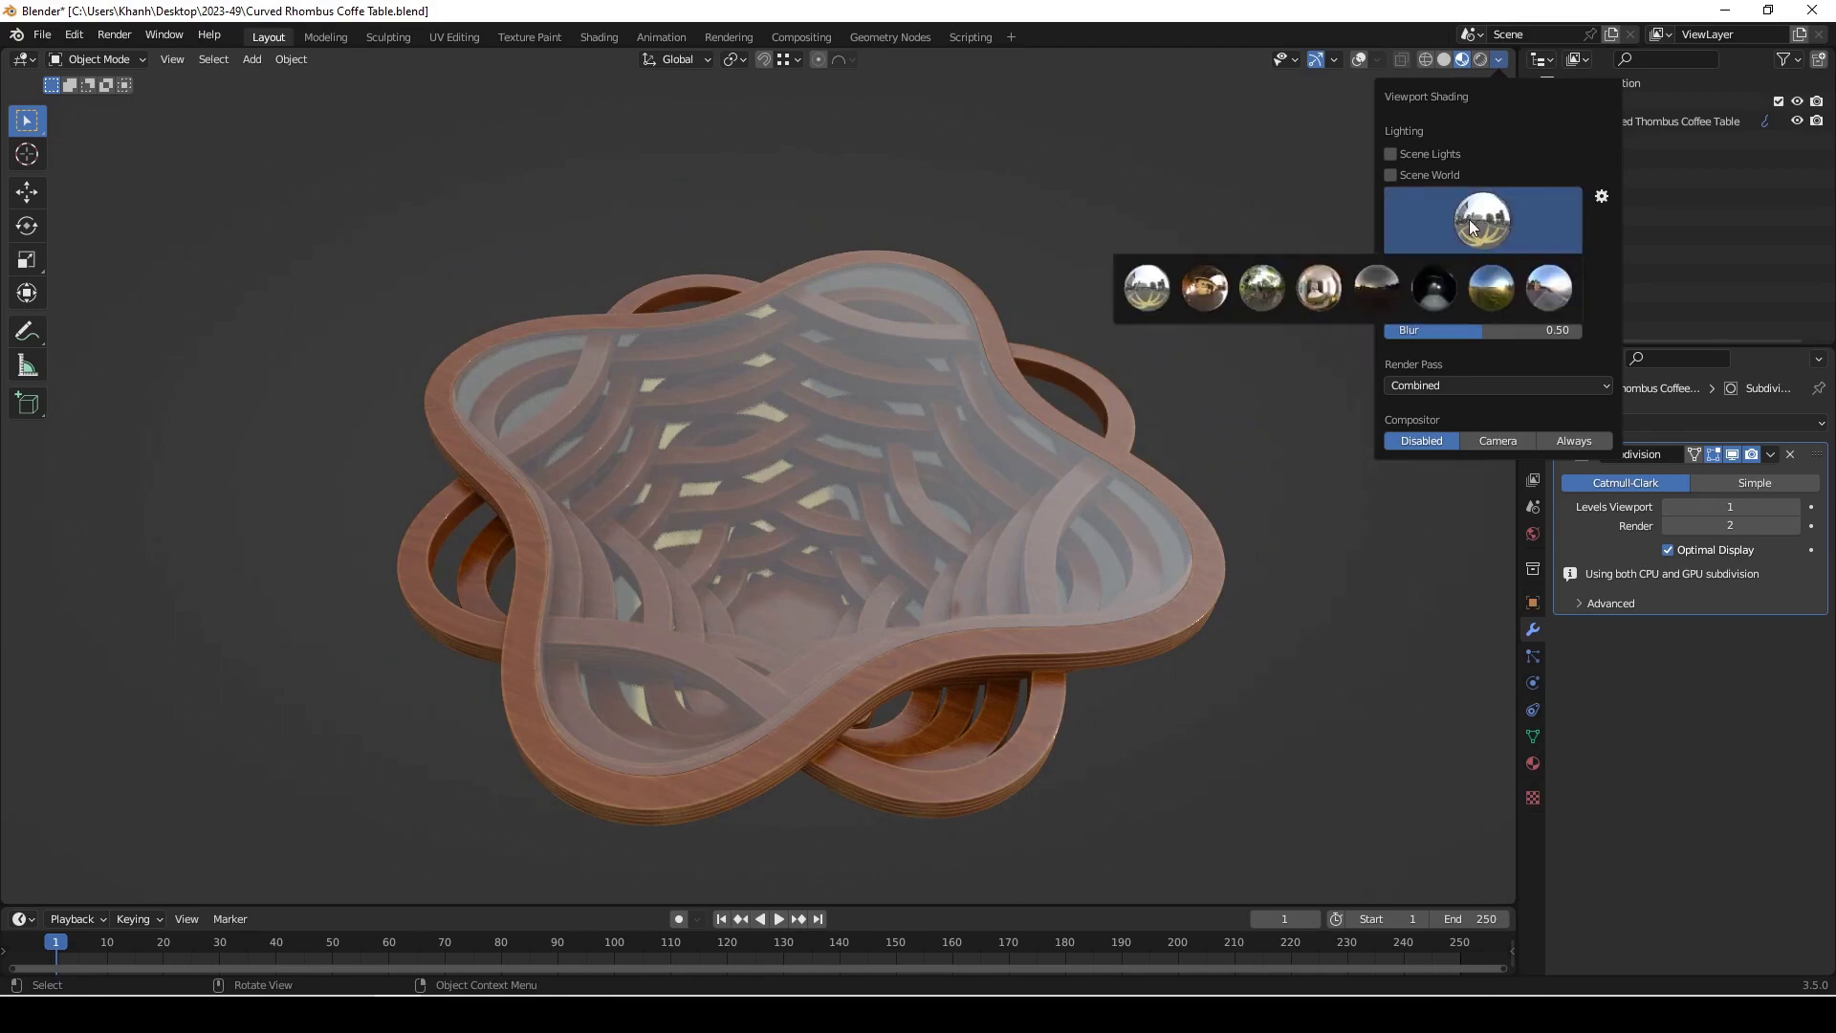
left_click(1207, 296)
mouse_move(861, 523)
middle_mouse_down()
mouse_move(958, 486)
mouse_move(1324, 536)
mouse_move(1110, 555)
mouse_move(999, 525)
mouse_move(1046, 526)
mouse_move(990, 540)
mouse_move(842, 508)
mouse_move(840, 489)
mouse_move(1058, 499)
mouse_move(1060, 517)
middle_mouse_up()
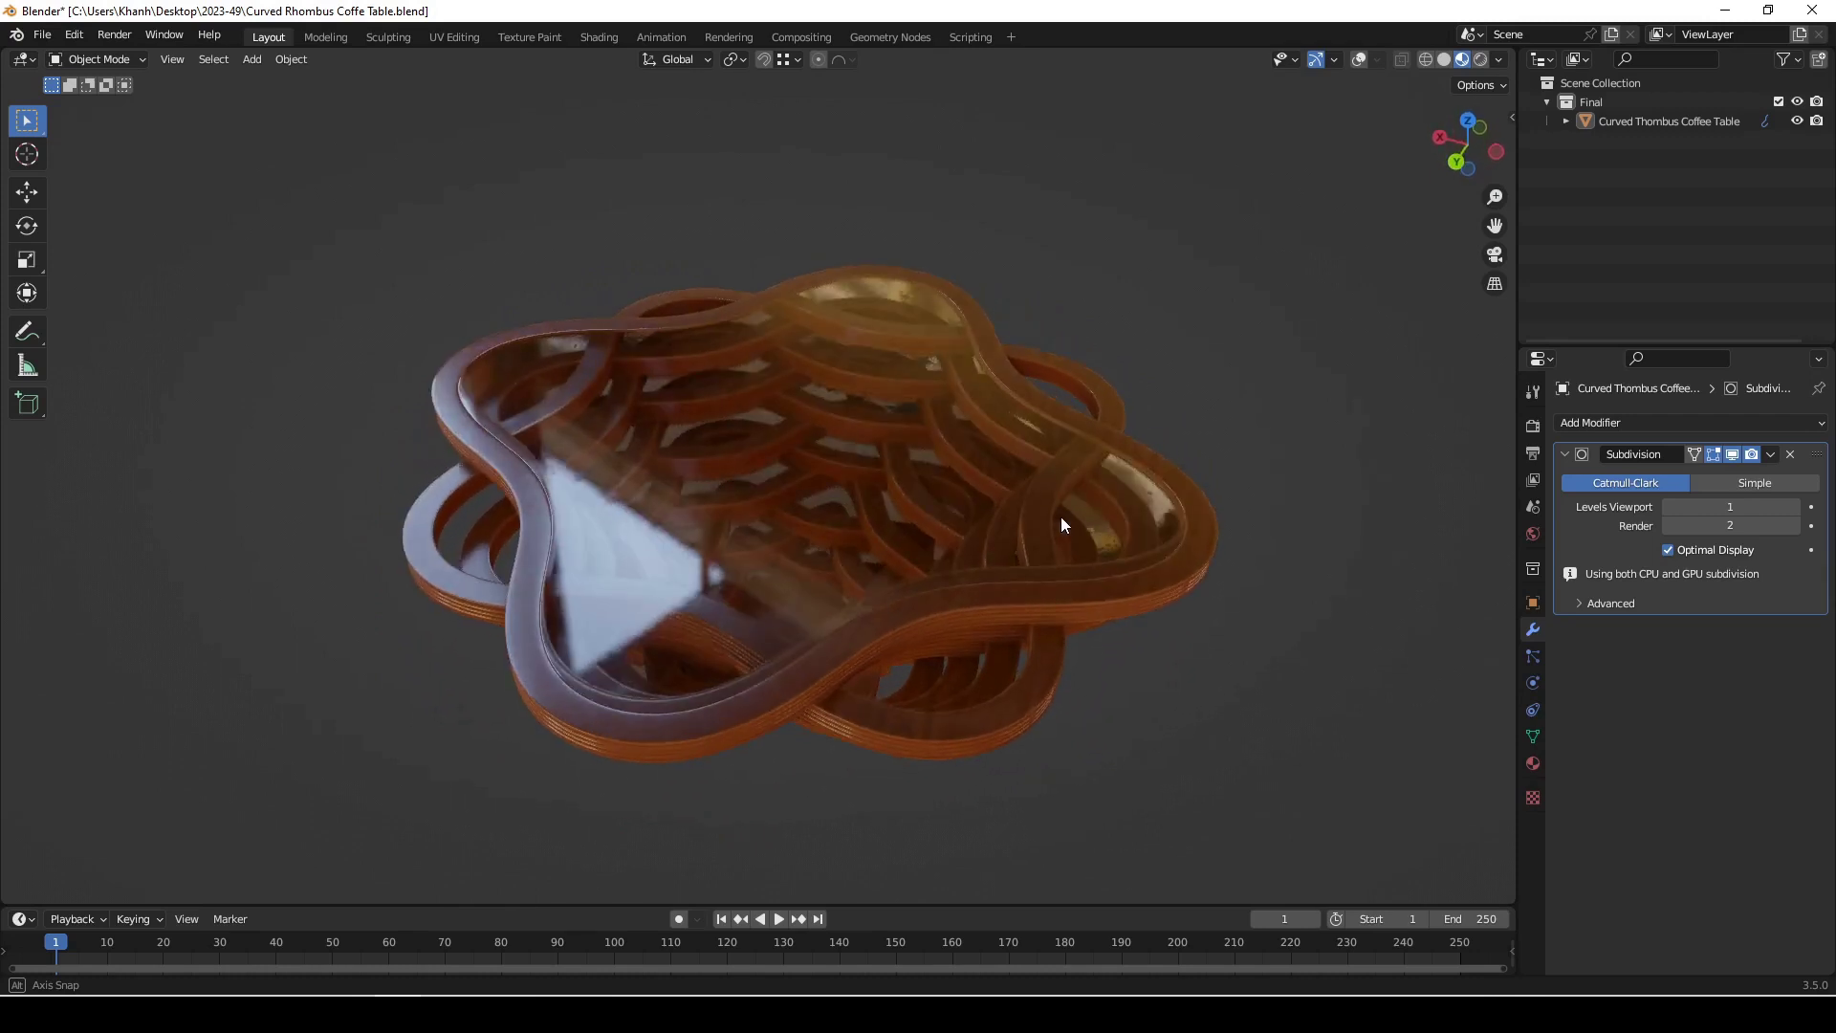
Try the forest and sky HDRI, then light the preview with a bright studio HDRI.
left_click(1499, 58)
left_click(1457, 221)
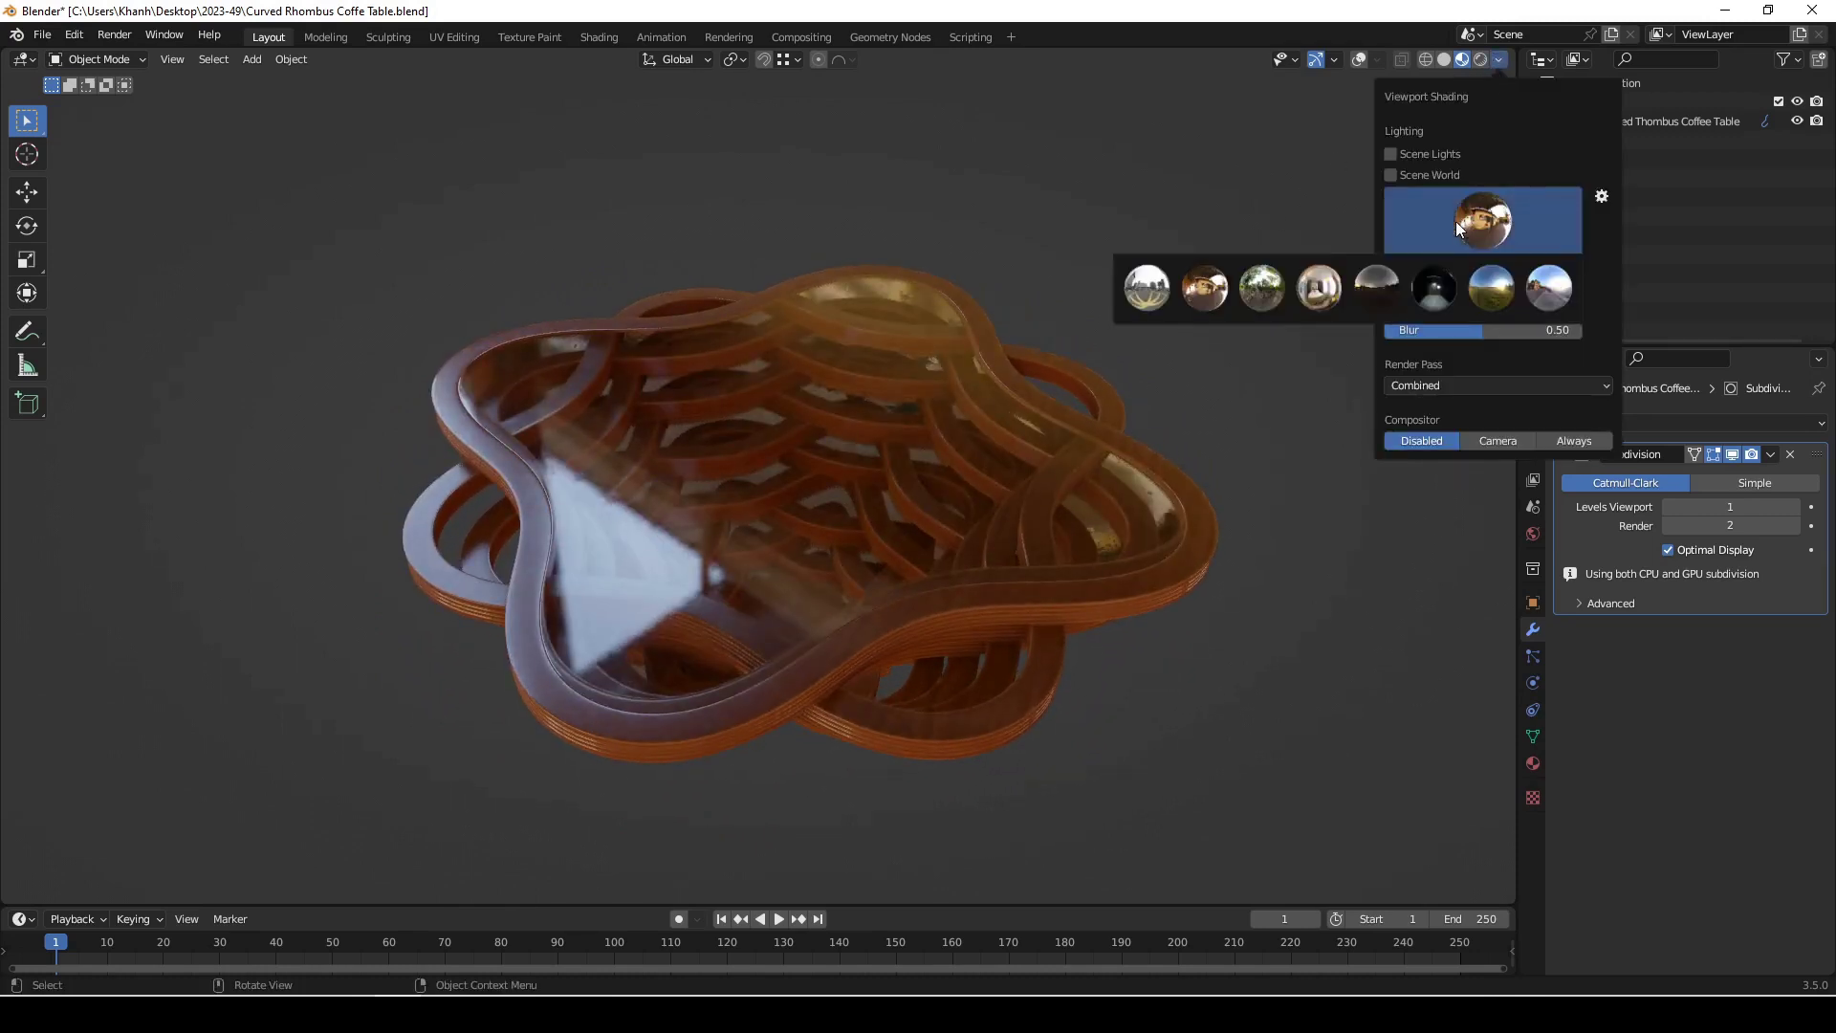
left_click(1287, 289)
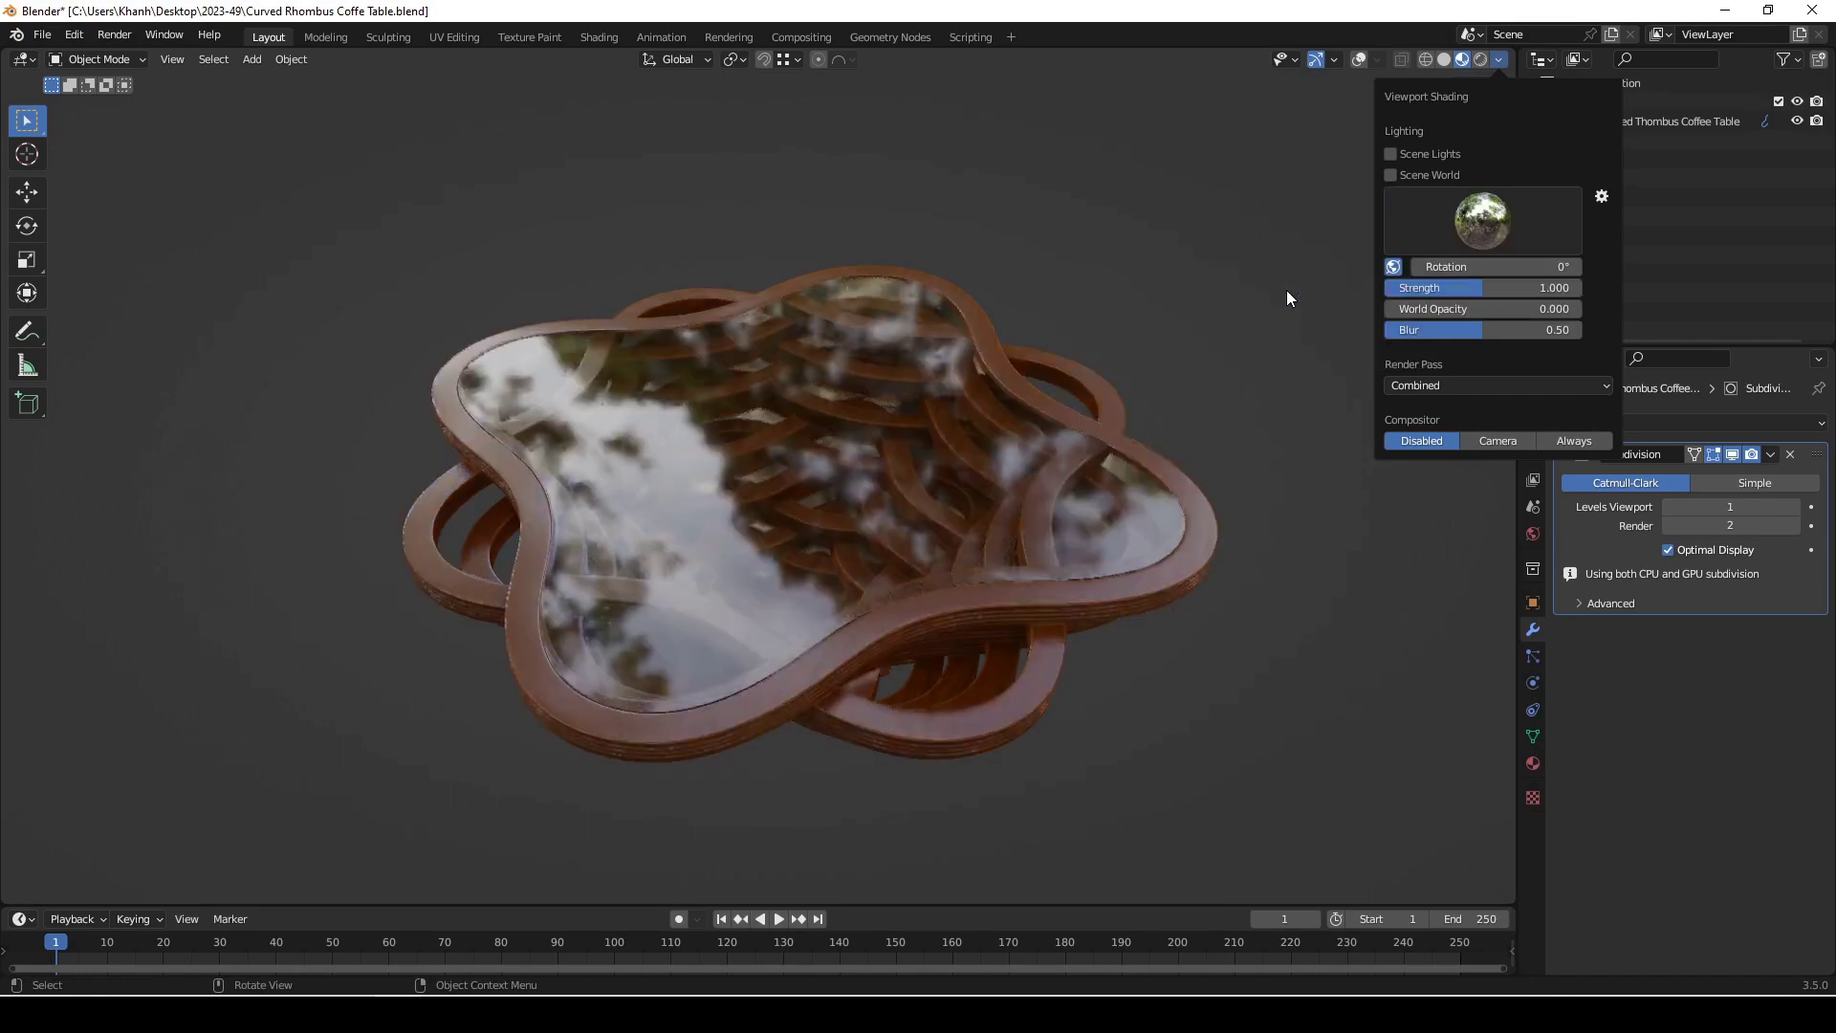
left_click(1451, 216)
left_click(1336, 293)
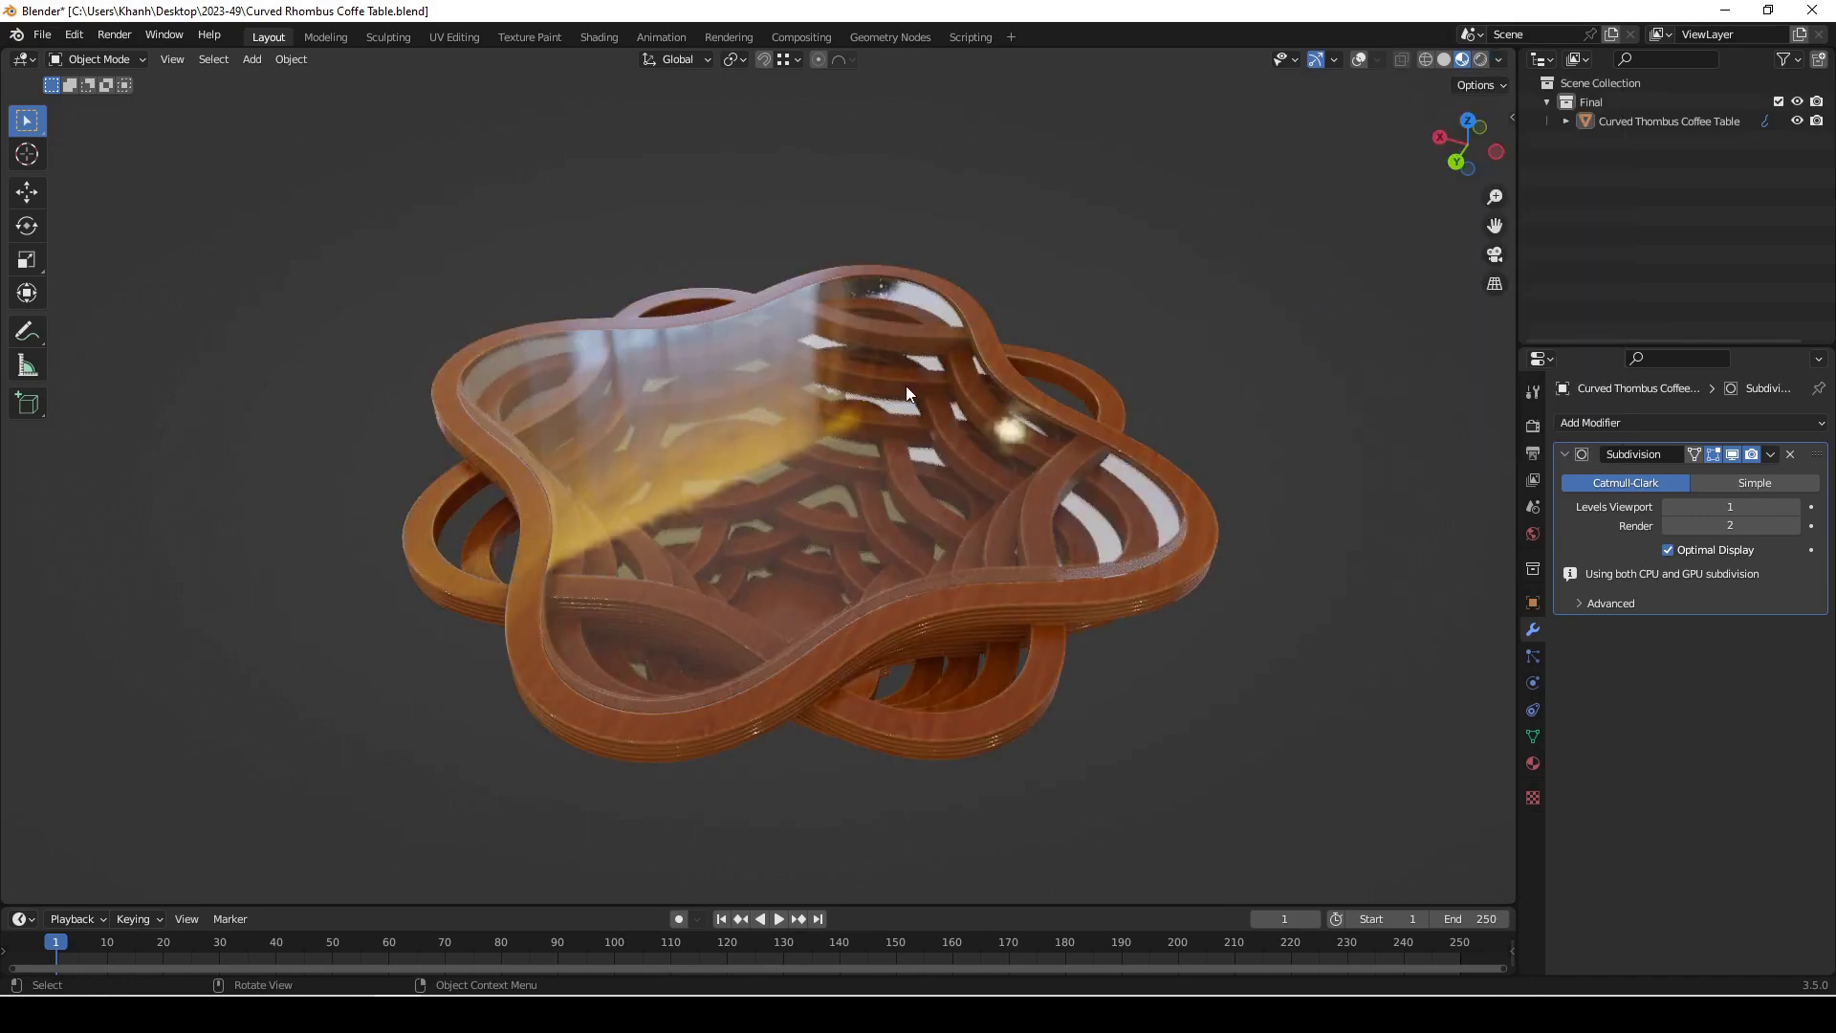
mouse_move(914, 381)
middle_mouse_down()
mouse_move(865, 389)
mouse_move(888, 370)
mouse_move(857, 362)
mouse_move(694, 362)
mouse_move(908, 369)
mouse_move(800, 373)
middle_mouse_up()
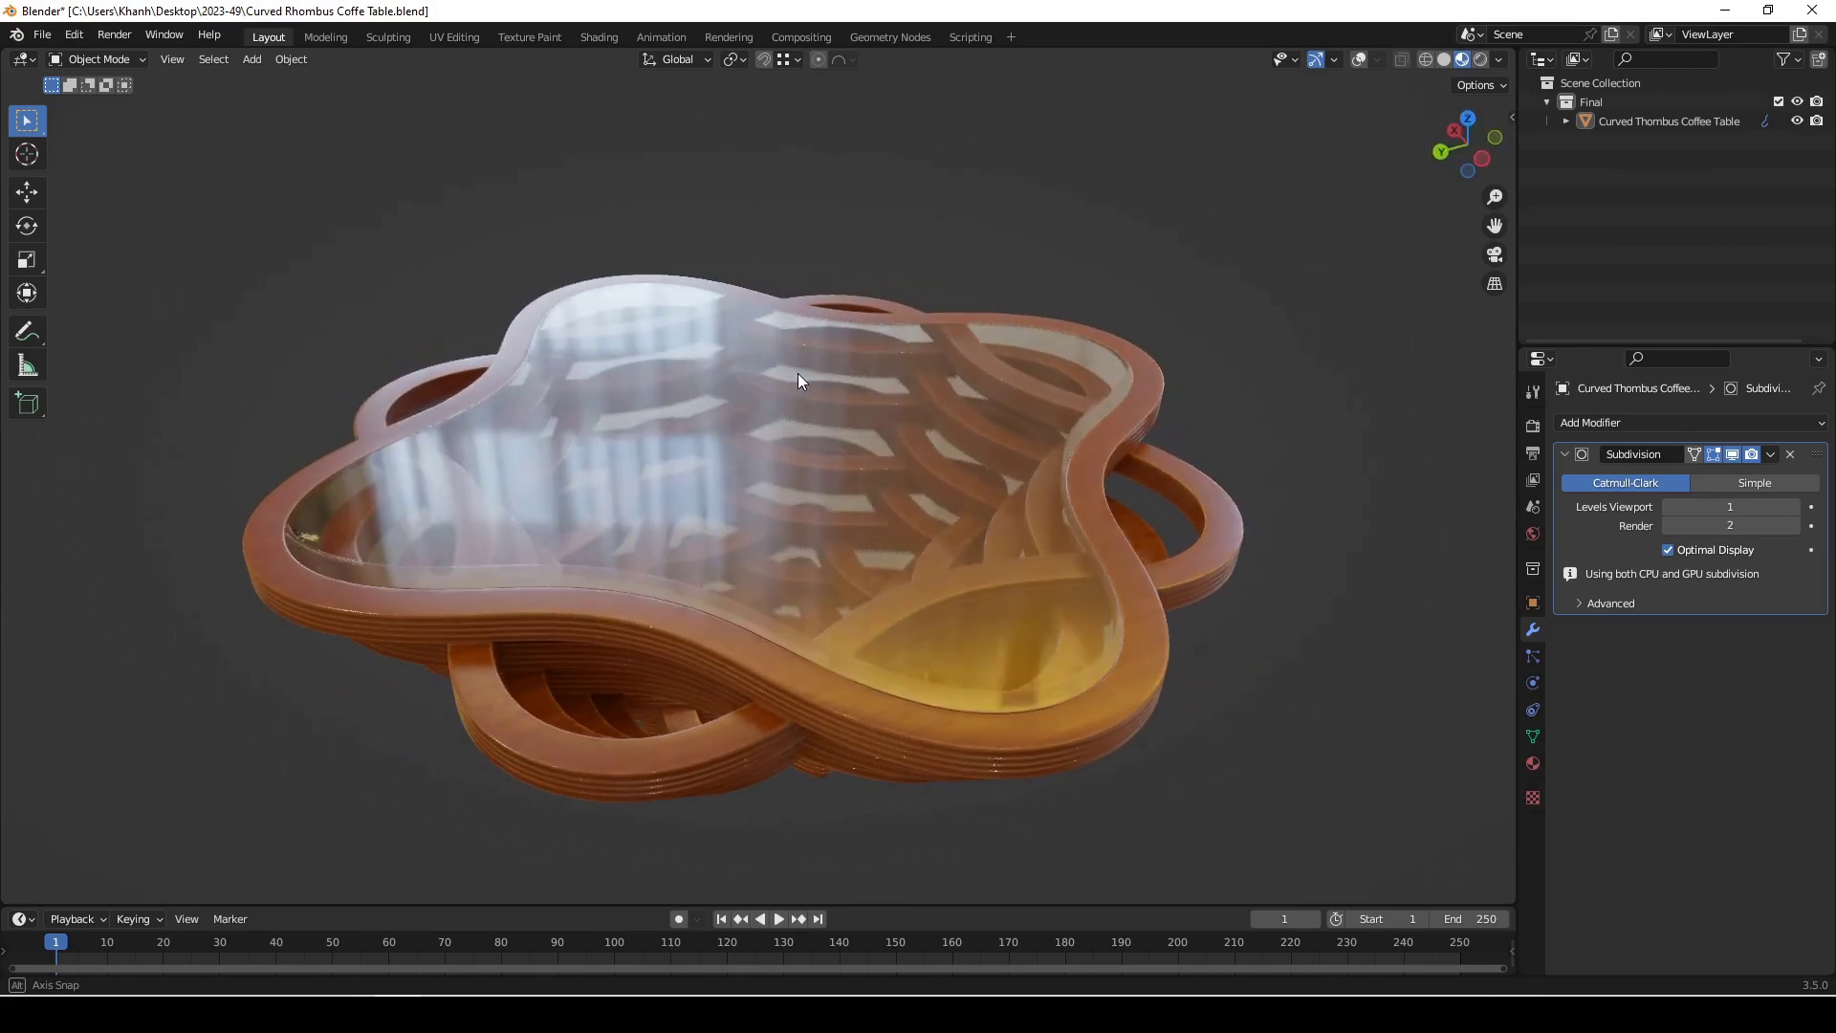
Light the preview with one dark HDRI, then switch to another dark HDRI, orbiting after each.
left_click(1499, 60)
left_click(1483, 201)
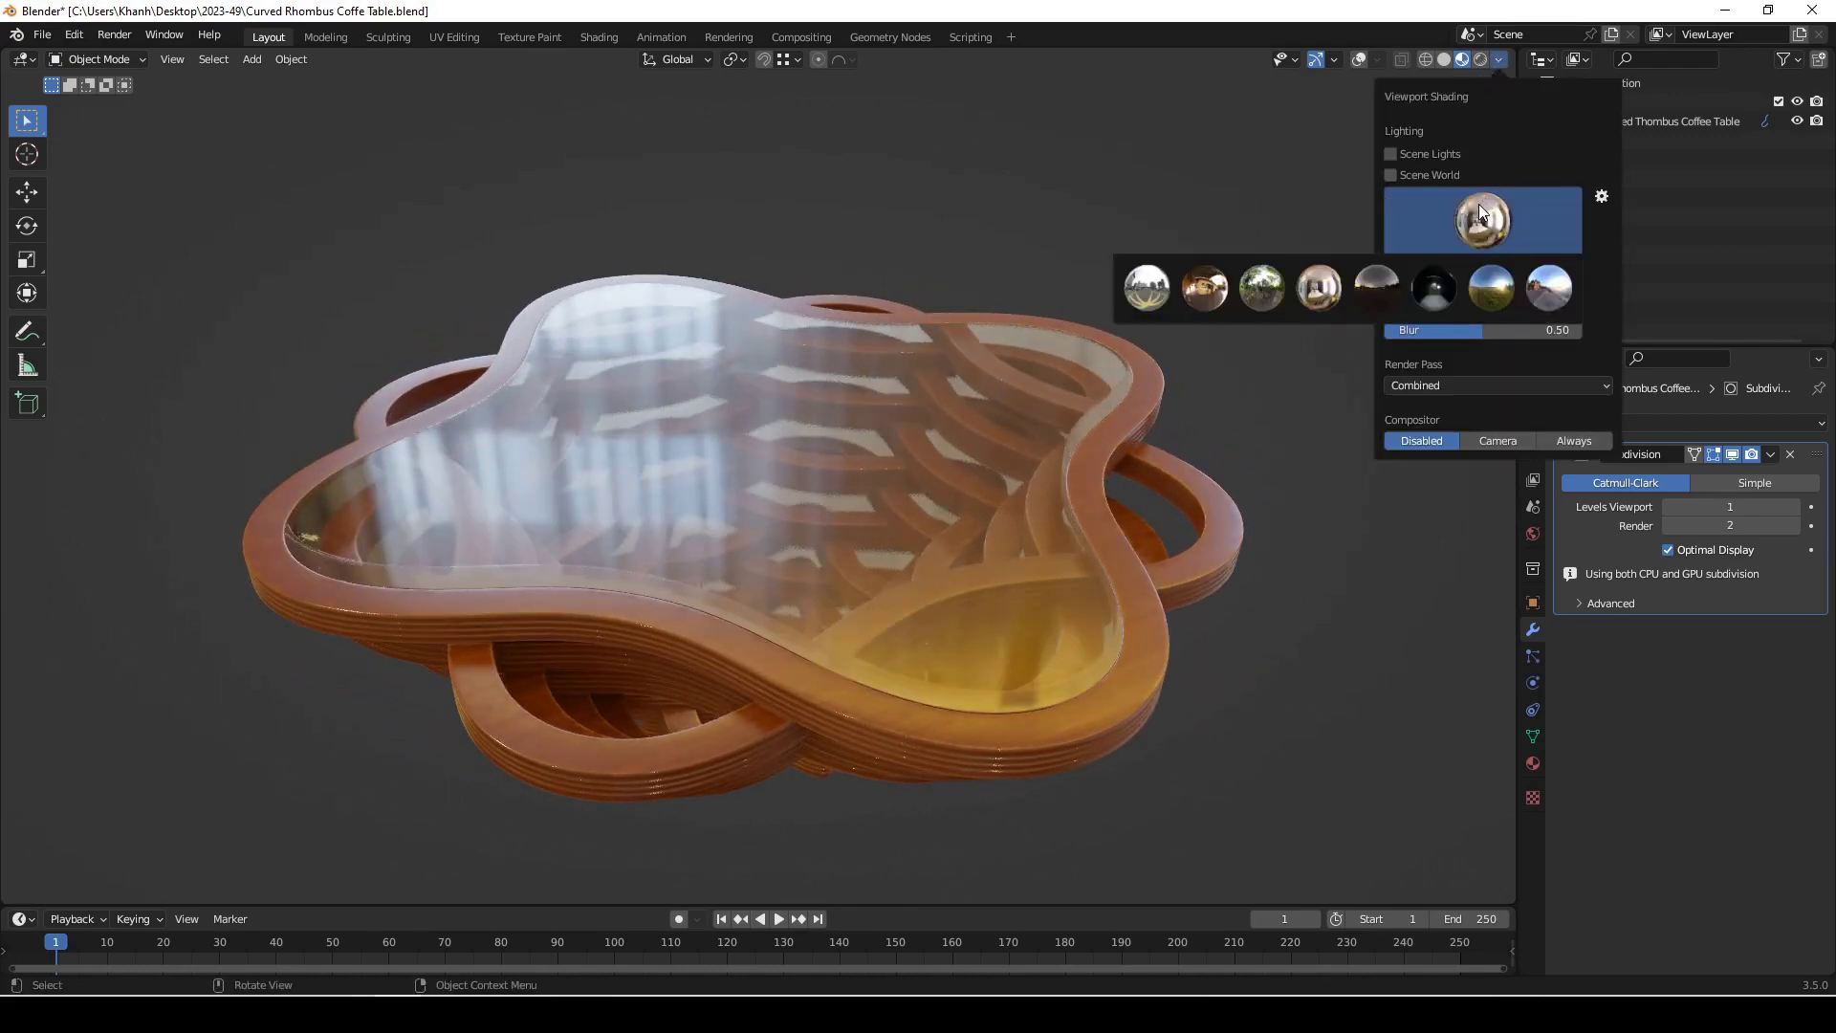
left_click(1373, 288)
mouse_move(1304, 303)
middle_mouse_down()
mouse_move(767, 451)
mouse_move(723, 433)
mouse_move(730, 416)
mouse_move(1121, 433)
mouse_move(1304, 406)
mouse_move(1295, 435)
mouse_move(1267, 436)
middle_mouse_up()
left_click(1500, 58)
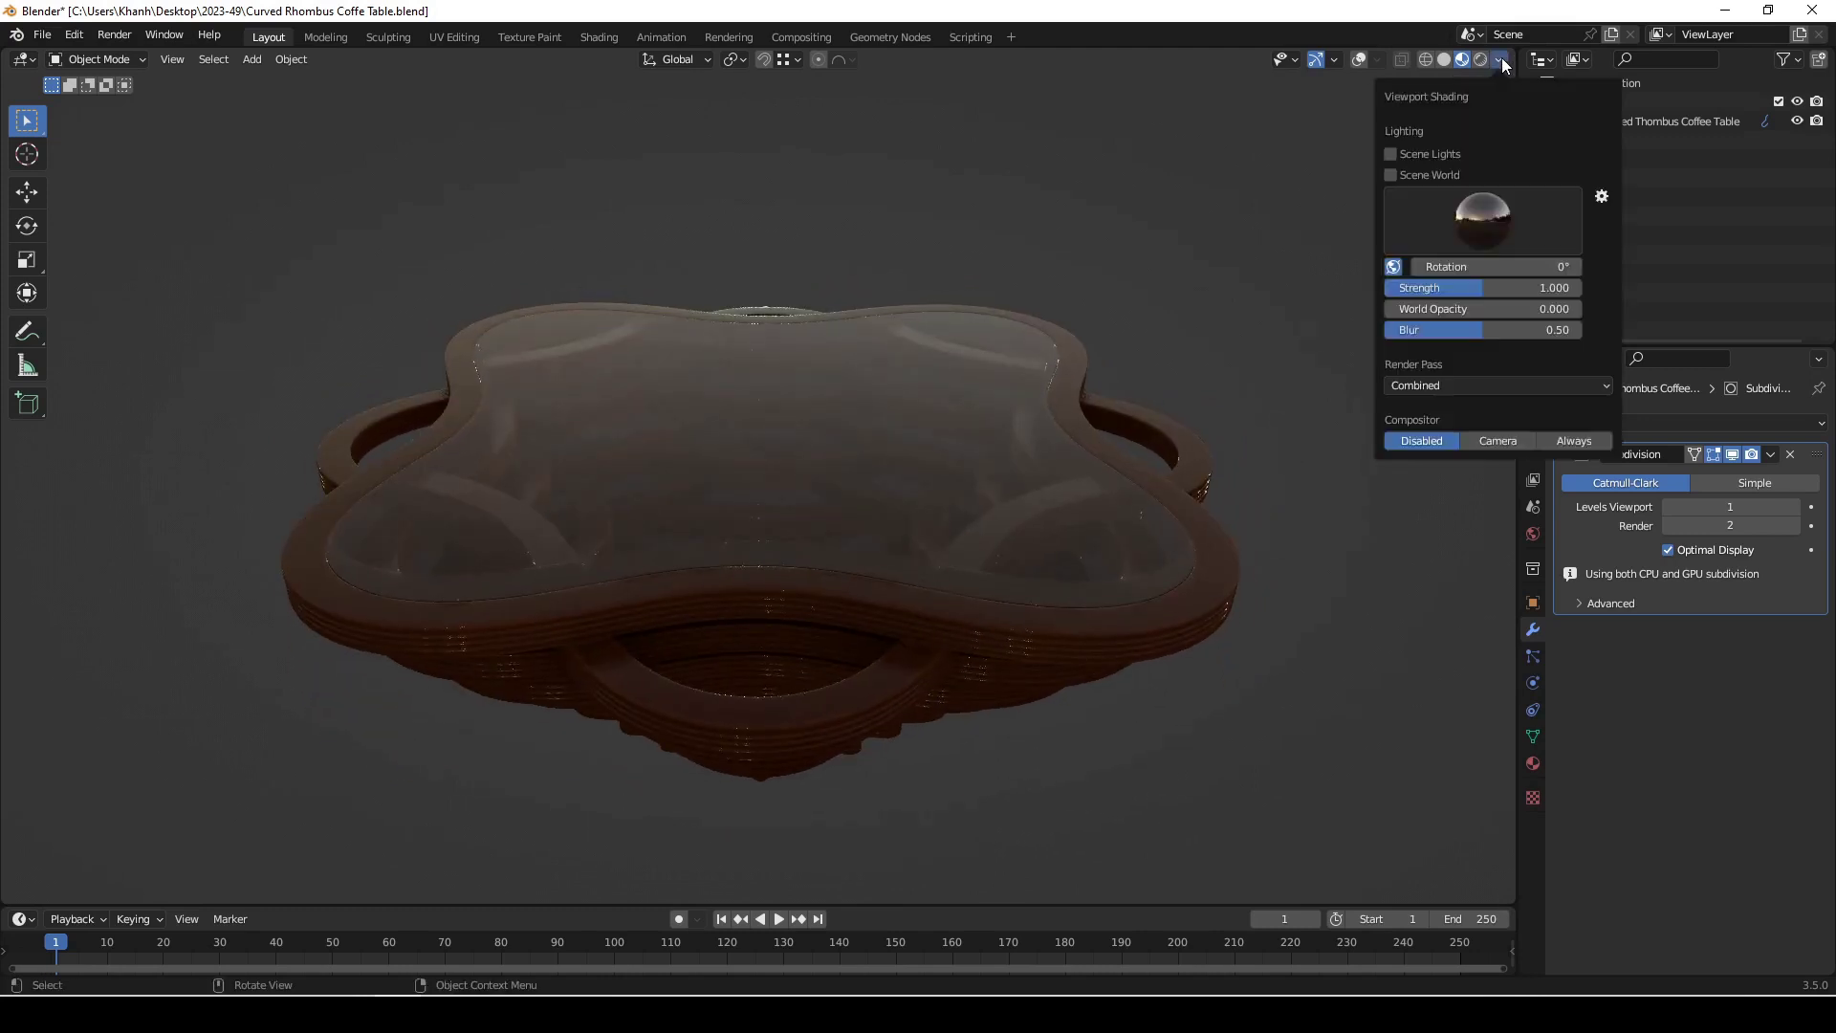
left_click(1486, 219)
left_click(1444, 289)
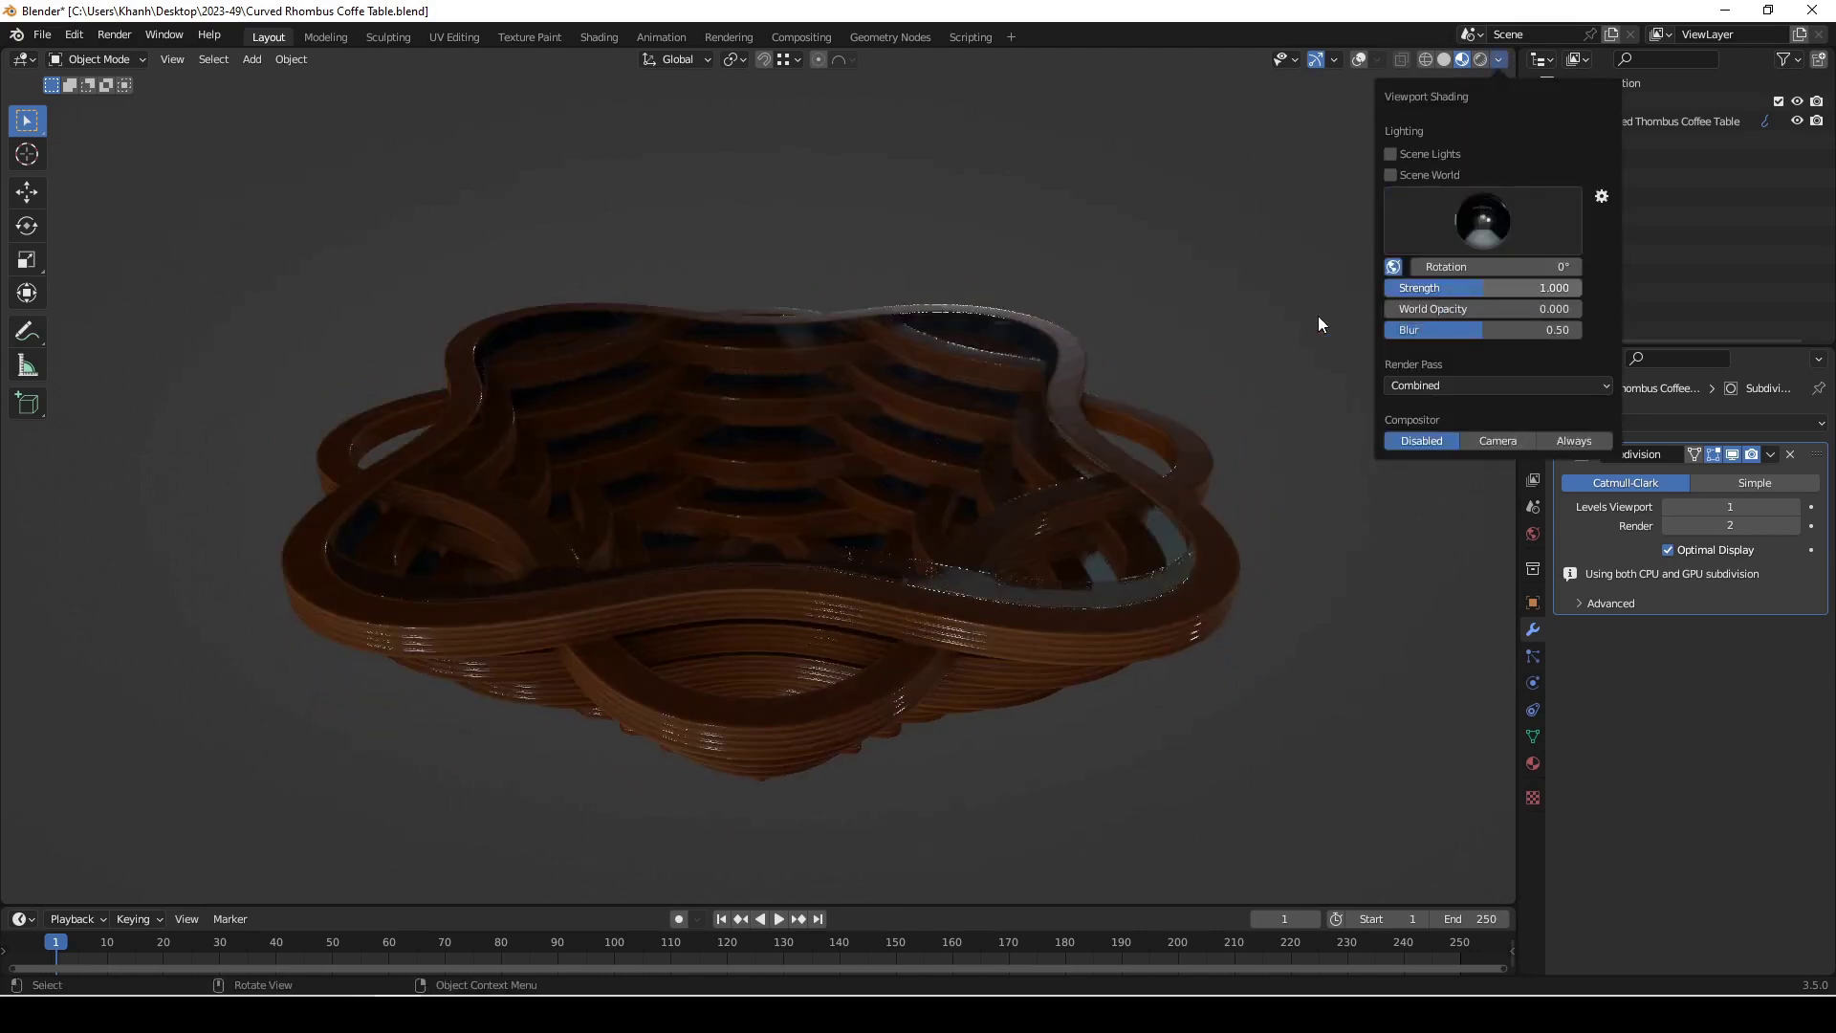
mouse_move(972, 419)
middle_mouse_down()
mouse_move(1003, 392)
mouse_move(642, 420)
mouse_move(586, 392)
mouse_move(474, 387)
mouse_move(456, 303)
mouse_move(431, 393)
mouse_move(585, 413)
middle_mouse_up()
Cycle through the field and sky, last, and forest HDRIs, ending on the forest lighting.
left_click(1499, 58)
left_click(1483, 219)
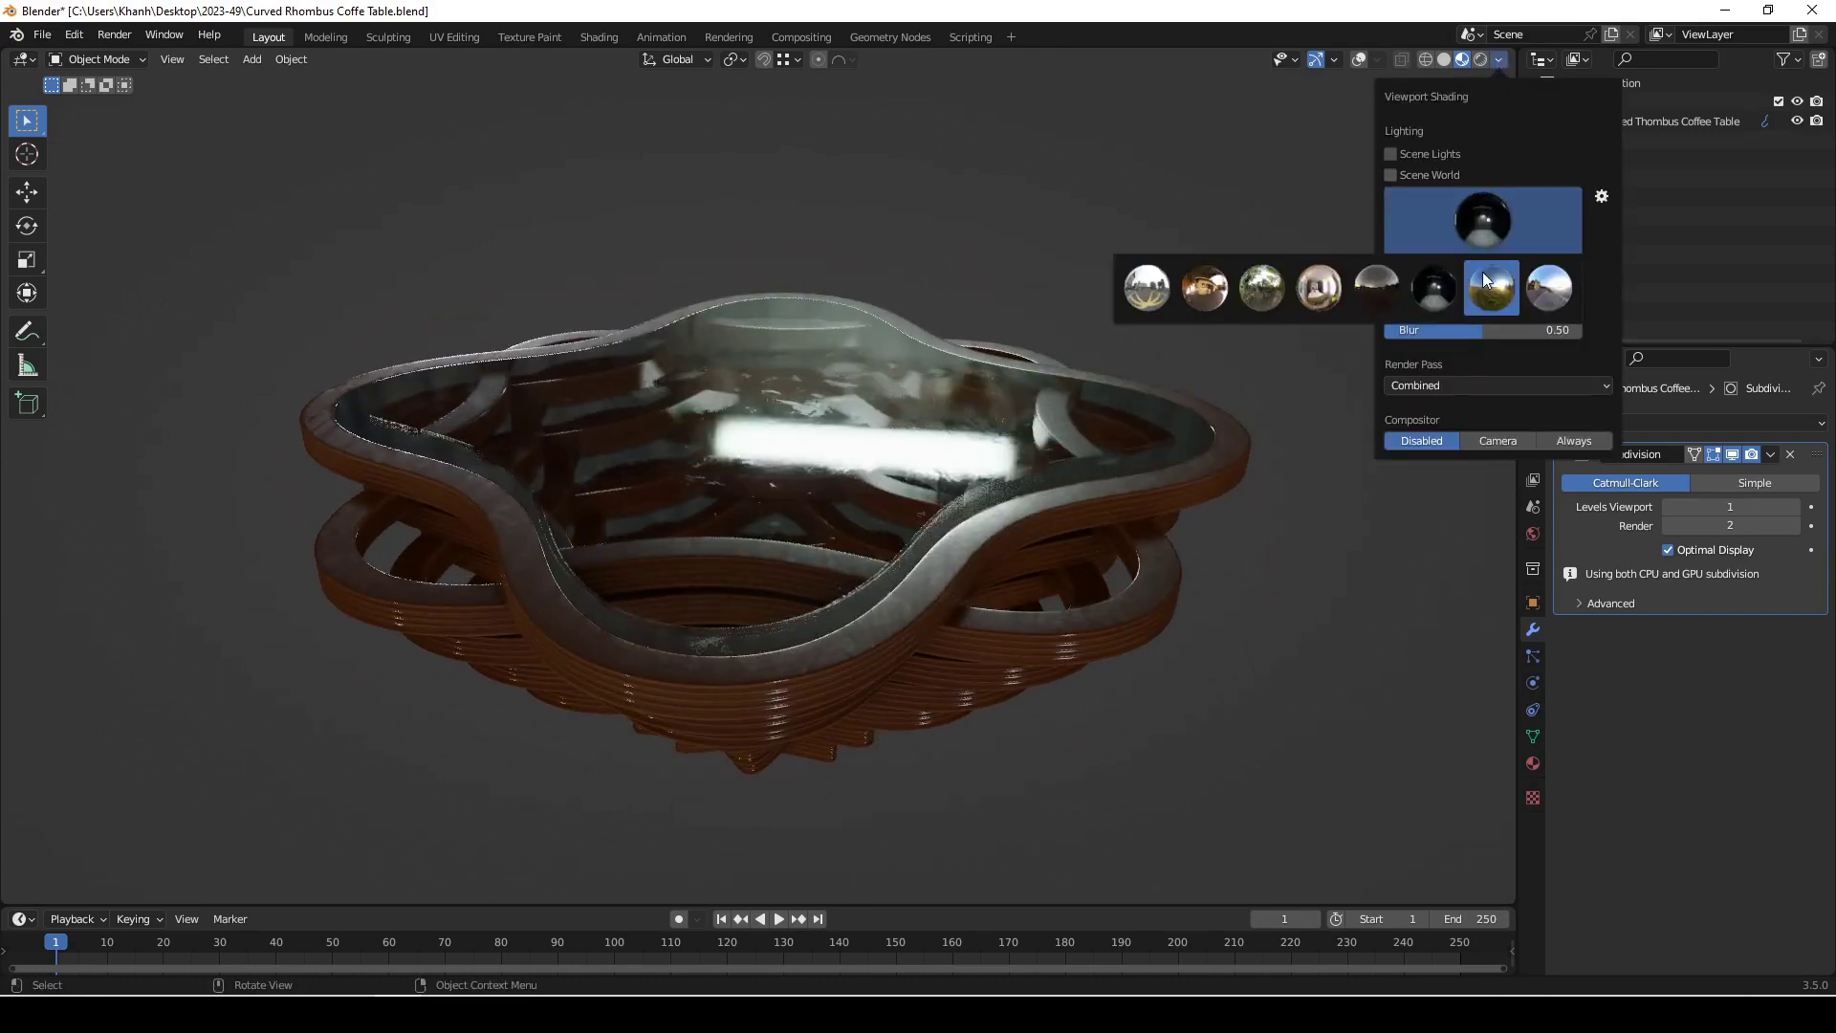
left_click(1484, 275)
left_click(1487, 207)
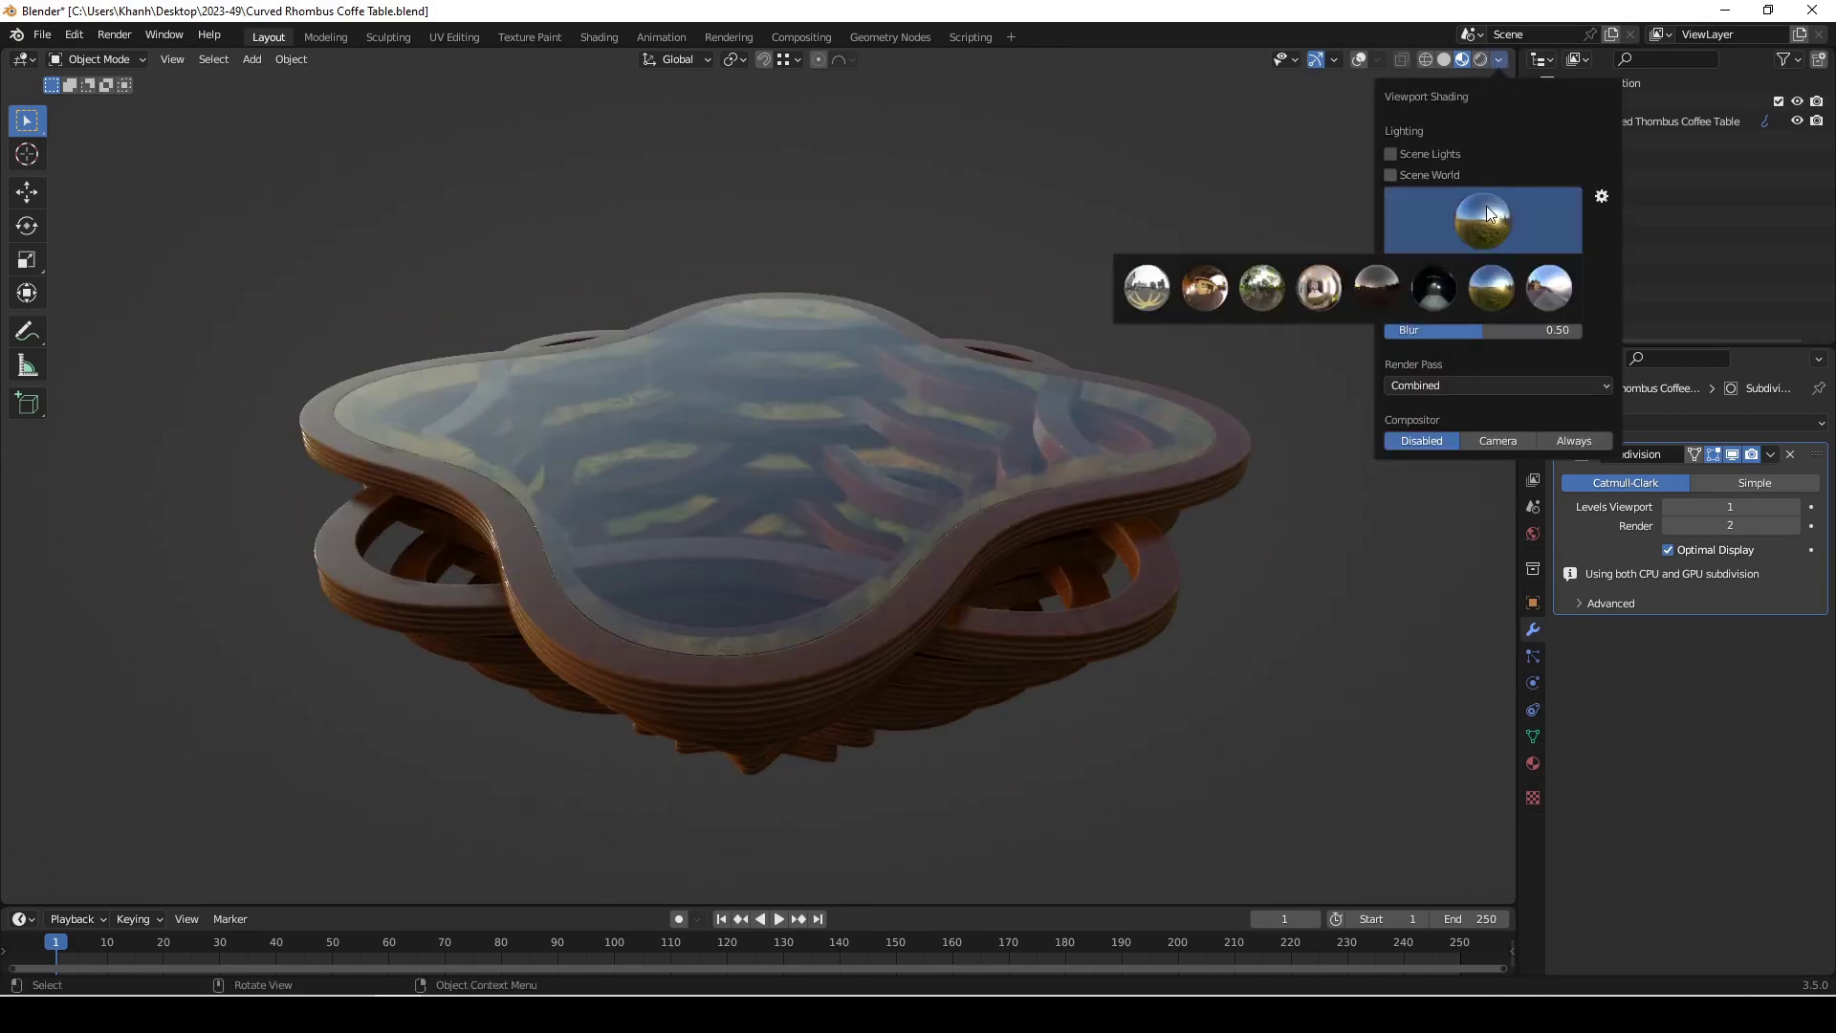
left_click(1547, 284)
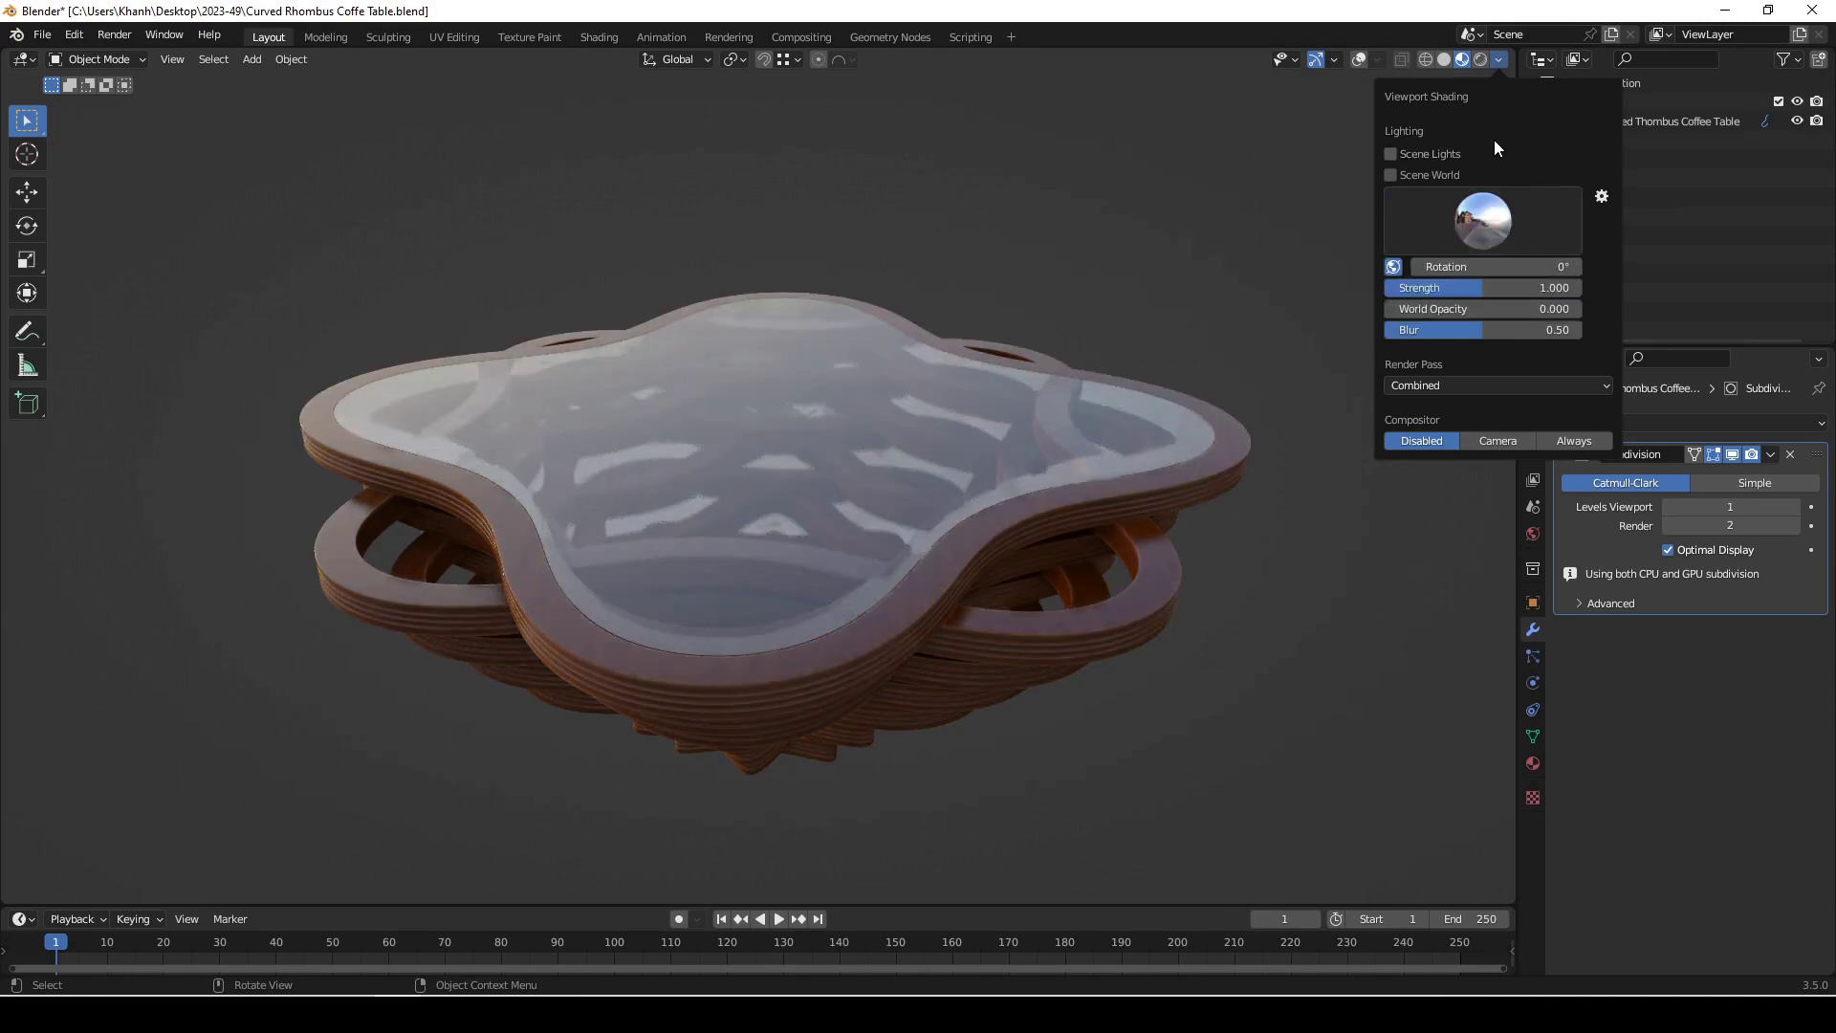
left_click(1471, 218)
left_click(1264, 293)
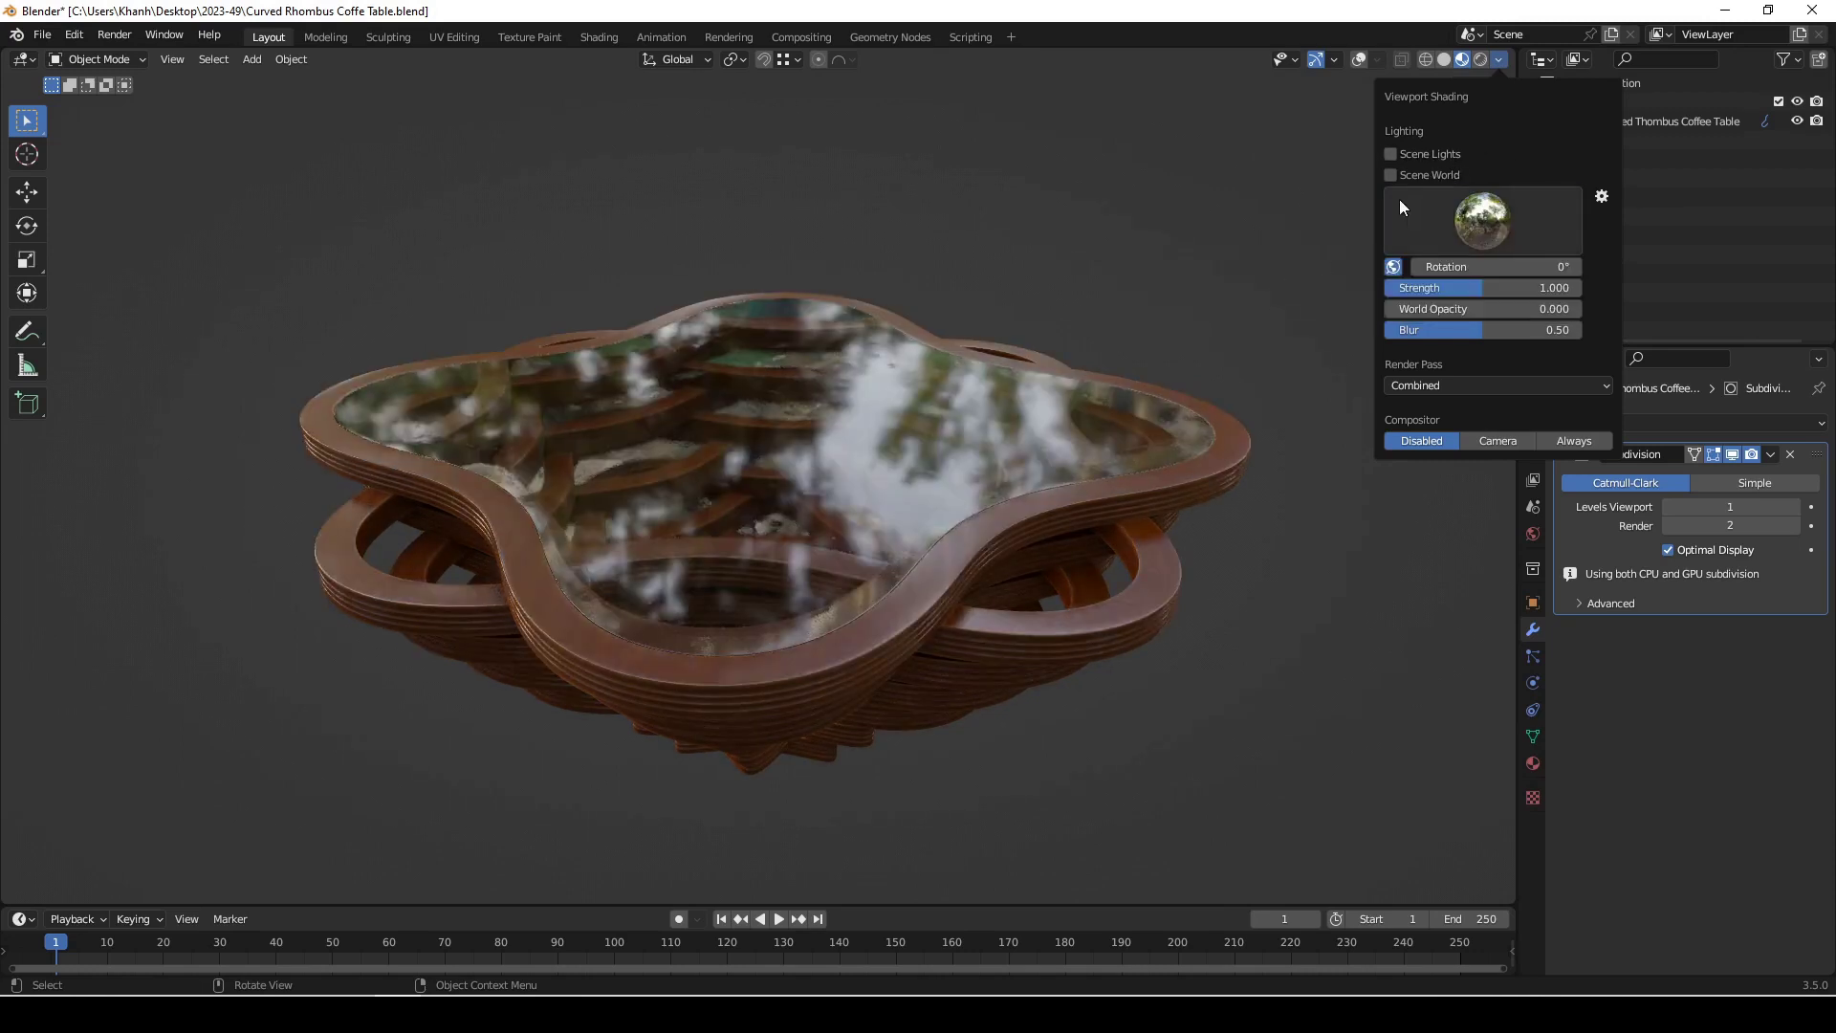
Light the preview with Scene World, then return to Solid shading with overlays shown.
left_click(1389, 175)
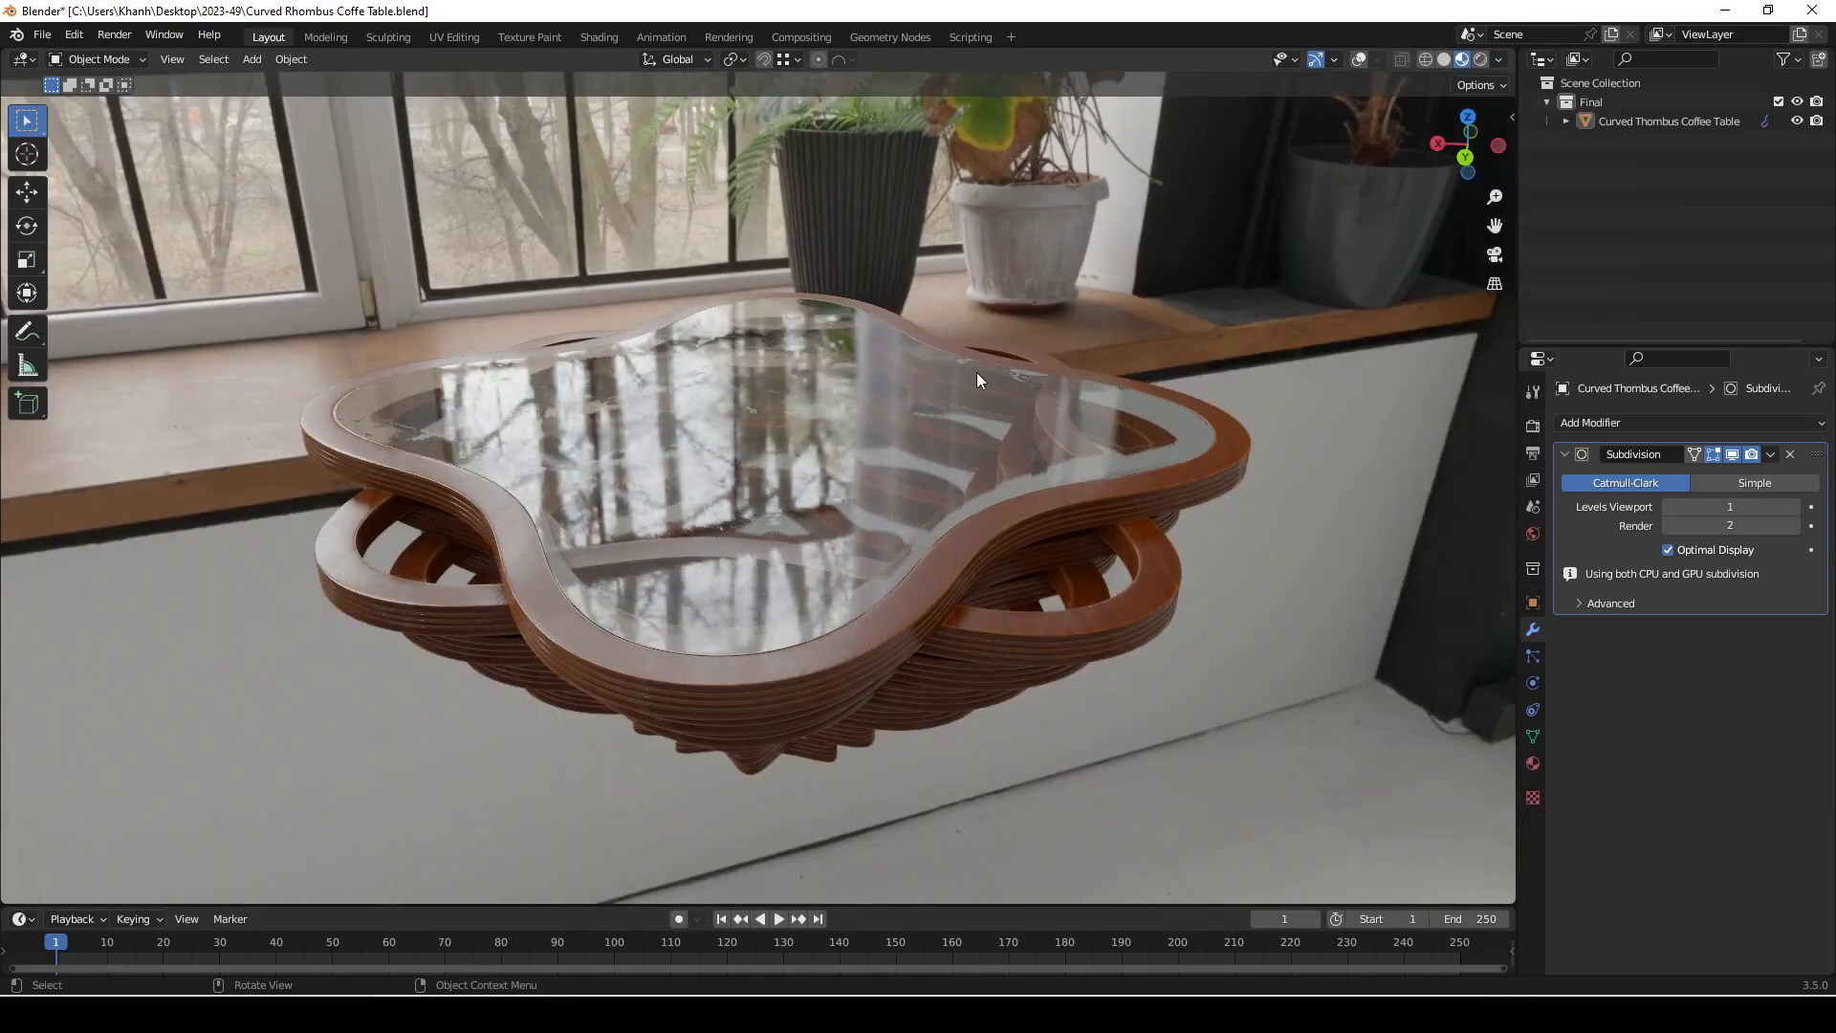
mouse_move(978, 371)
middle_mouse_down()
mouse_move(910, 387)
mouse_move(626, 346)
mouse_move(458, 262)
mouse_move(780, 282)
mouse_move(757, 382)
mouse_move(810, 396)
mouse_move(436, 364)
mouse_move(771, 535)
mouse_move(655, 504)
mouse_move(590, 522)
mouse_move(1069, 525)
mouse_move(1148, 563)
mouse_move(1193, 558)
mouse_move(918, 529)
mouse_move(882, 549)
mouse_move(724, 532)
mouse_move(515, 546)
mouse_move(513, 571)
mouse_move(999, 582)
mouse_move(1030, 559)
mouse_move(1157, 553)
mouse_move(811, 535)
mouse_move(745, 561)
mouse_move(761, 555)
middle_mouse_up()
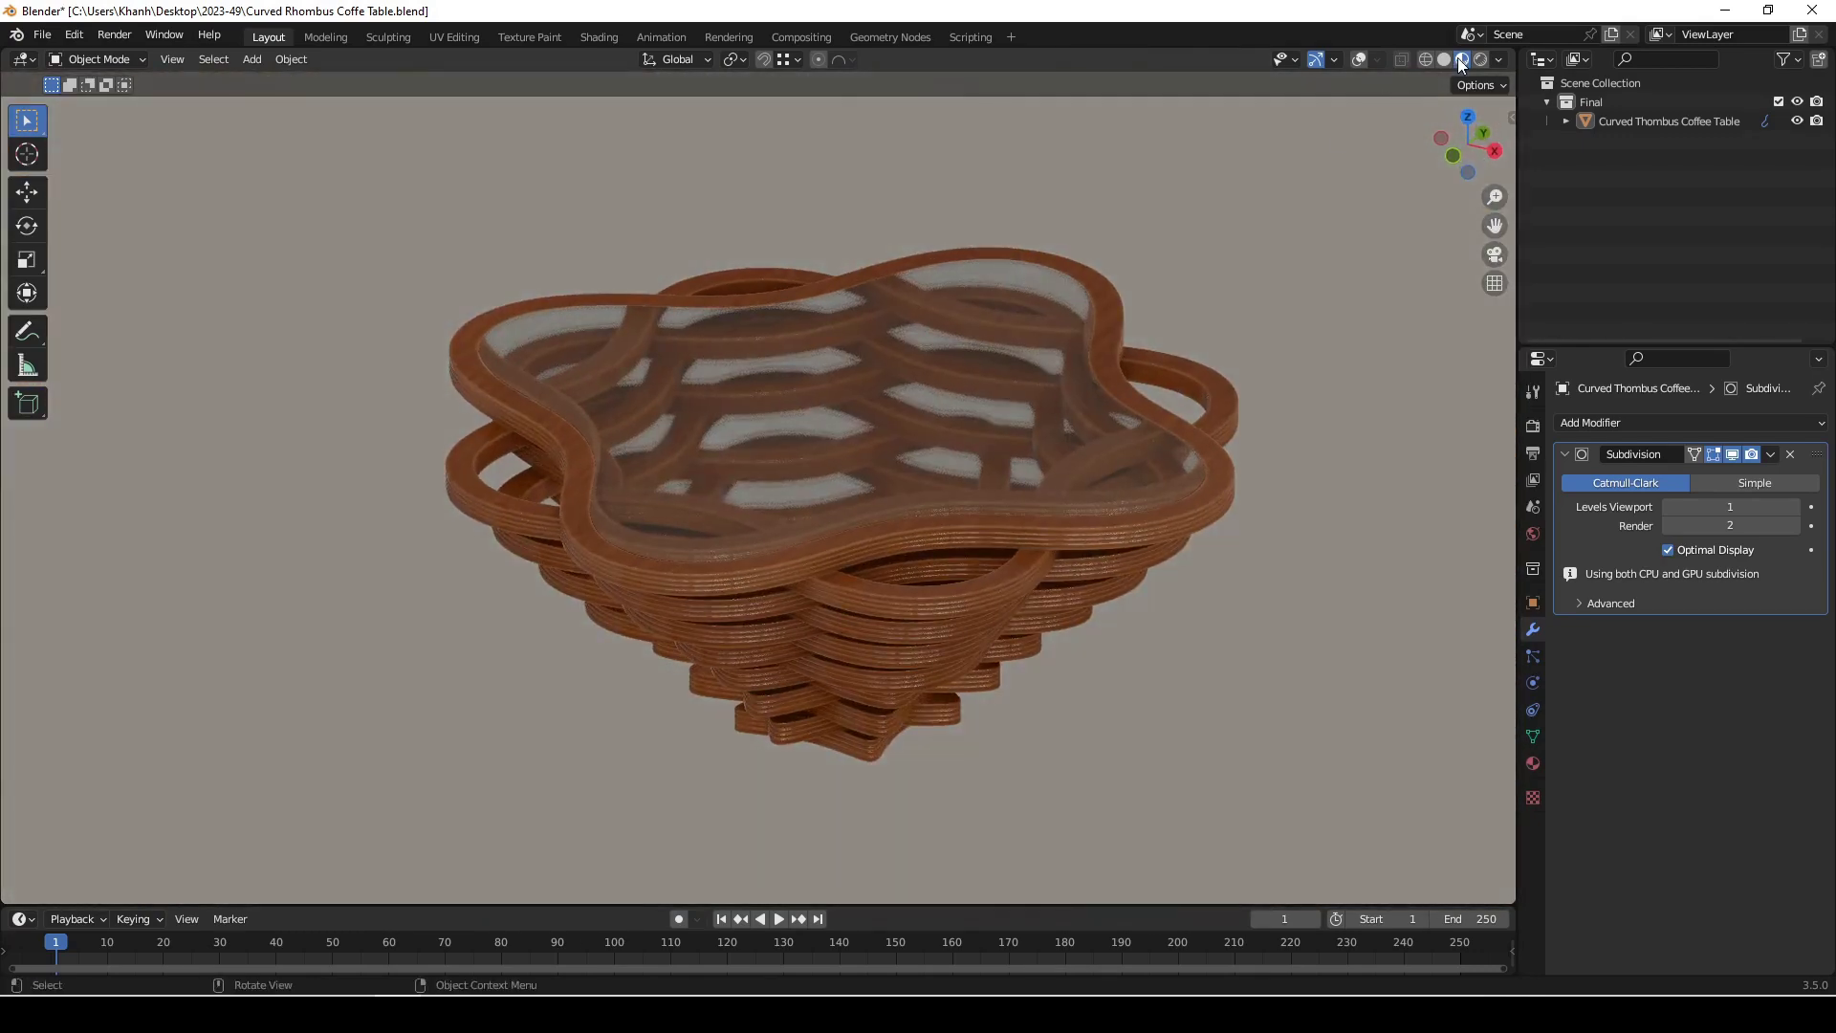
left_click(1447, 57)
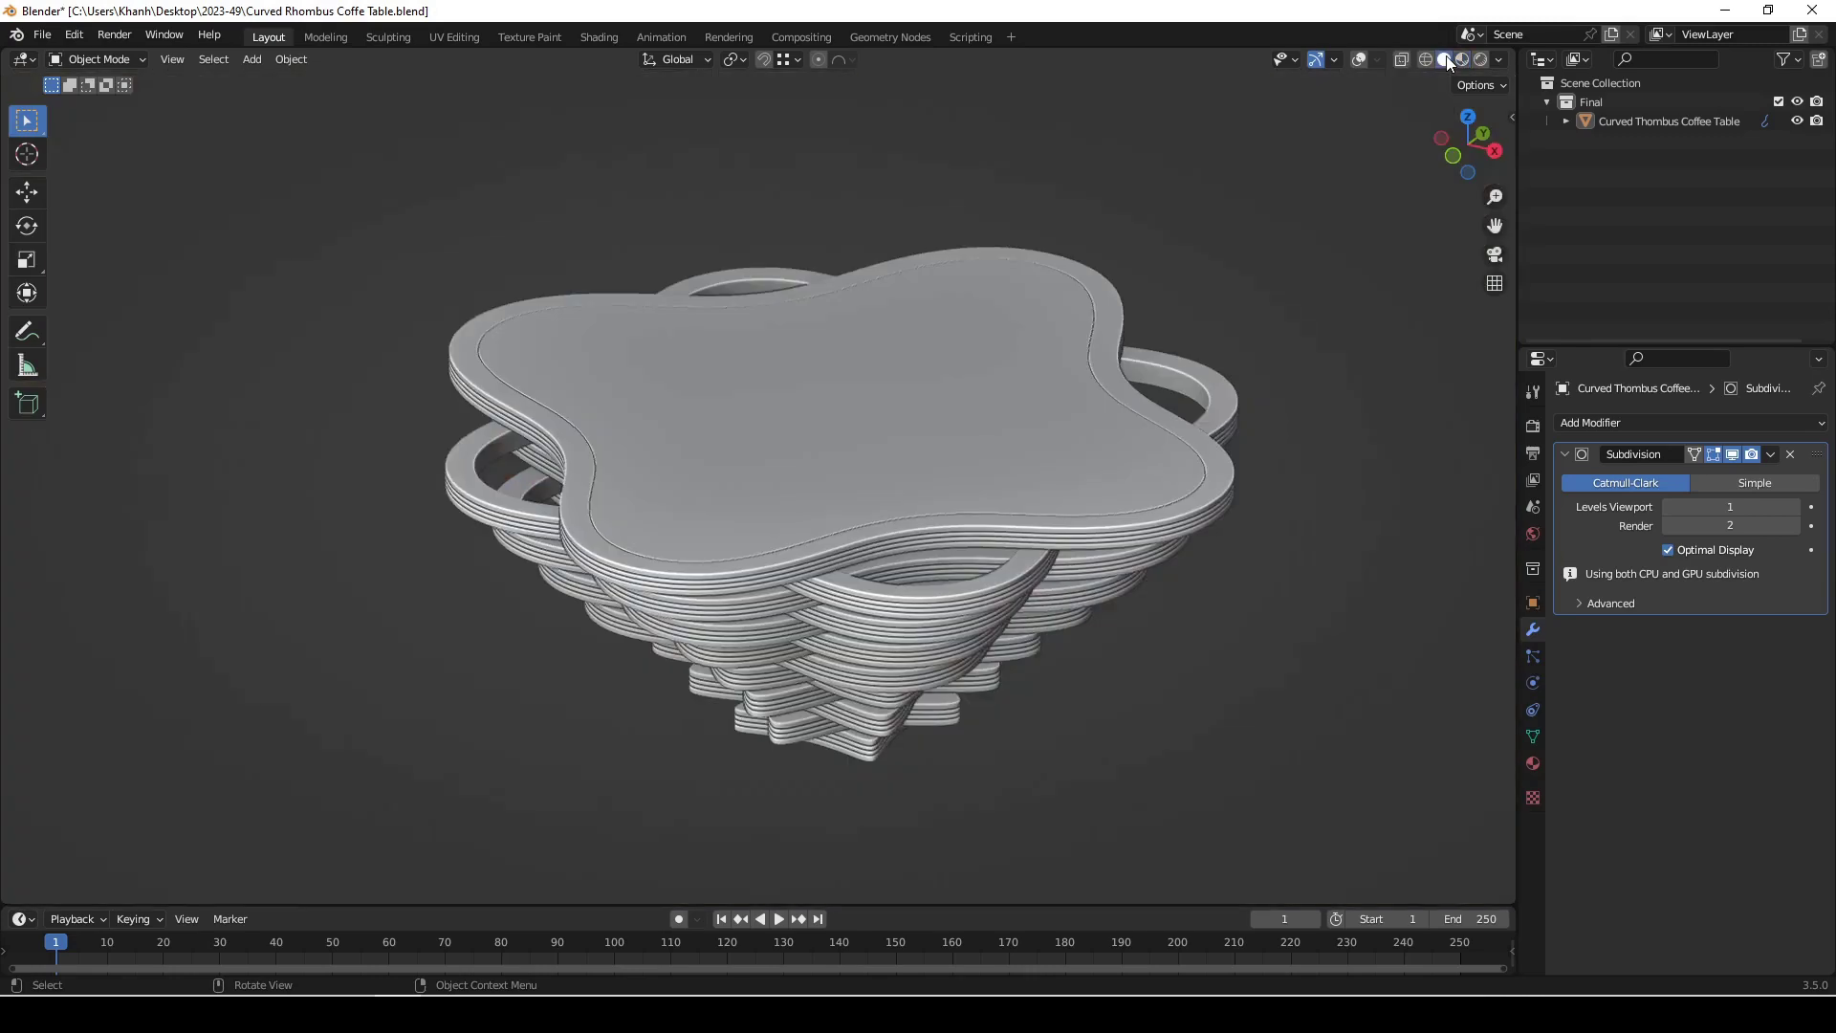
left_click(1358, 62)
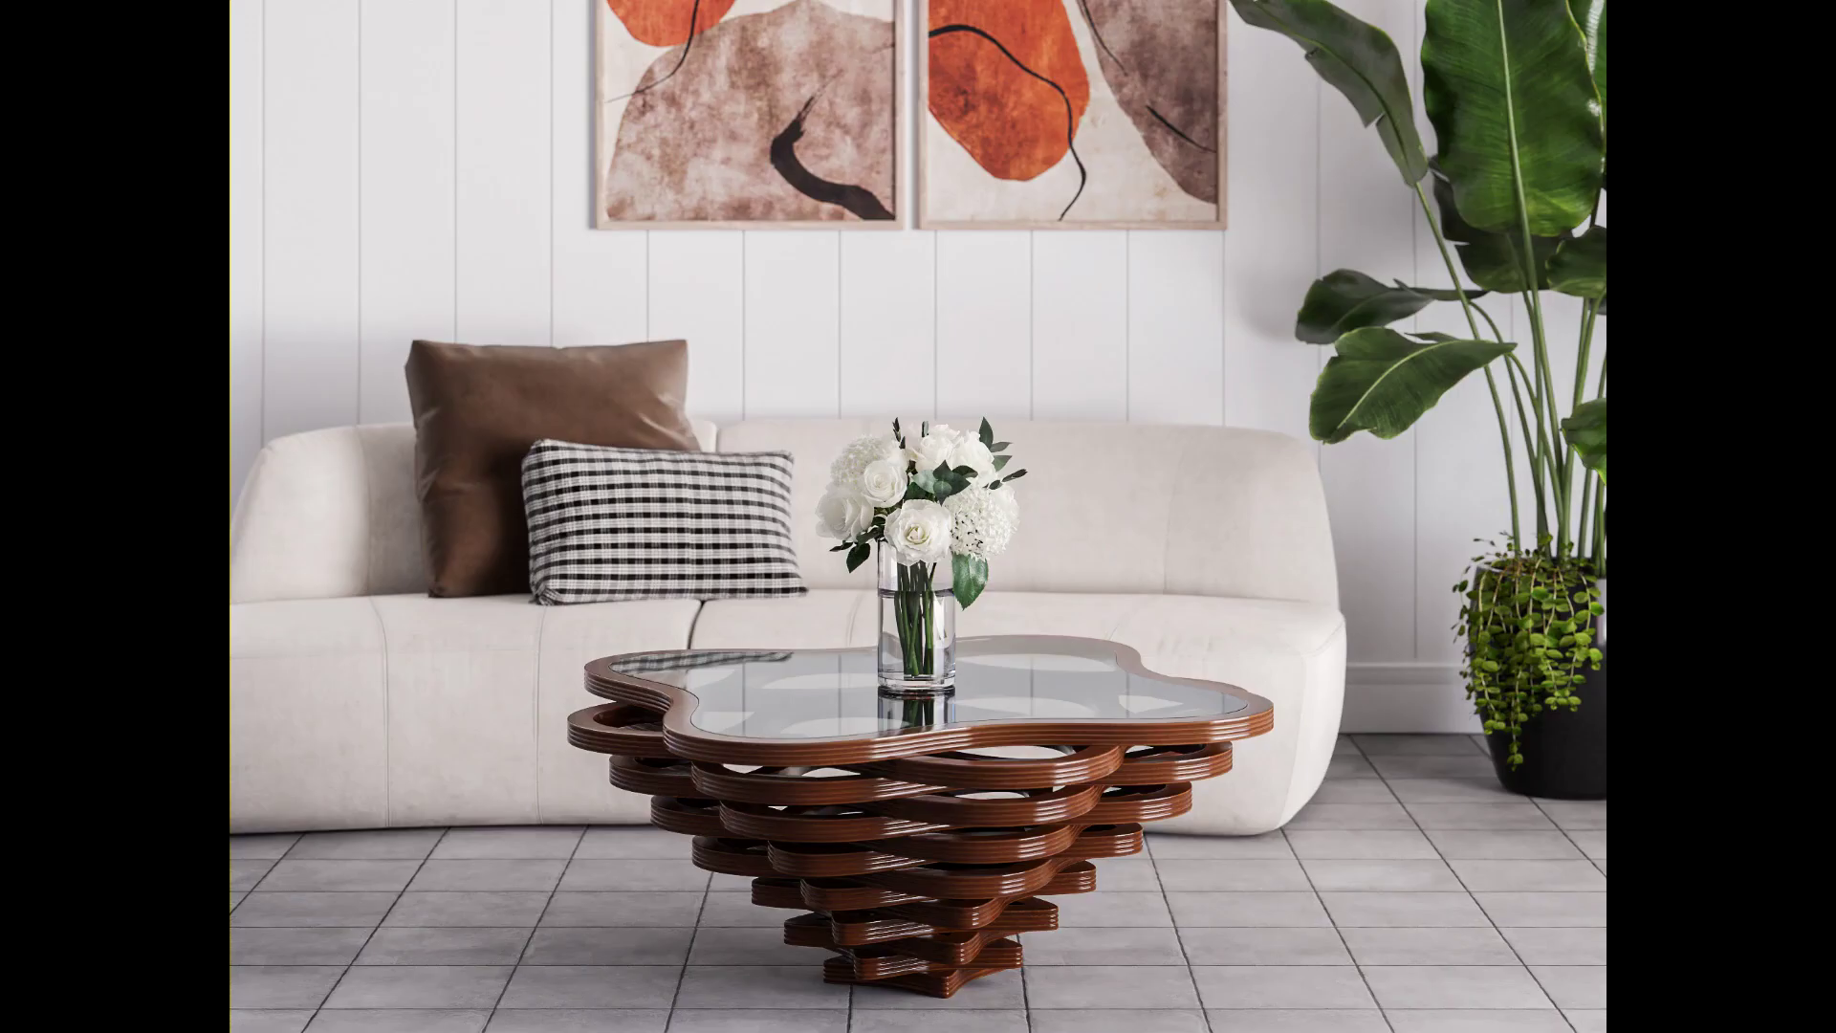